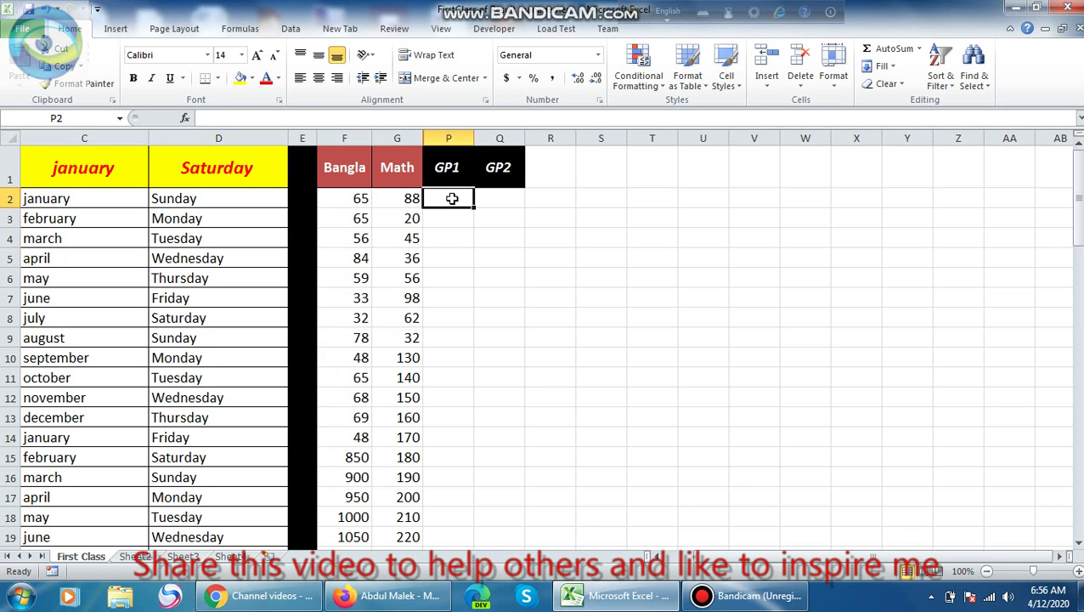
Start the GP1 formula in P2 with just an equals sign, discarding a stray C:D reference.
{"action": "type", "text": "="}
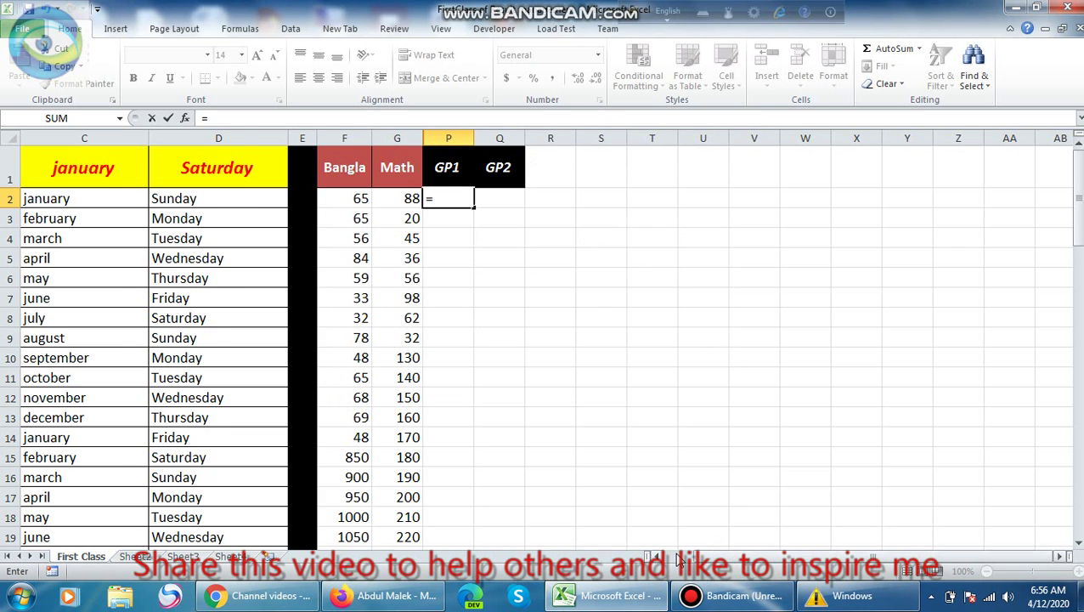
{"action": "left_click_drag", "start_coordinate": [705, 556], "coordinate": [654, 552]}
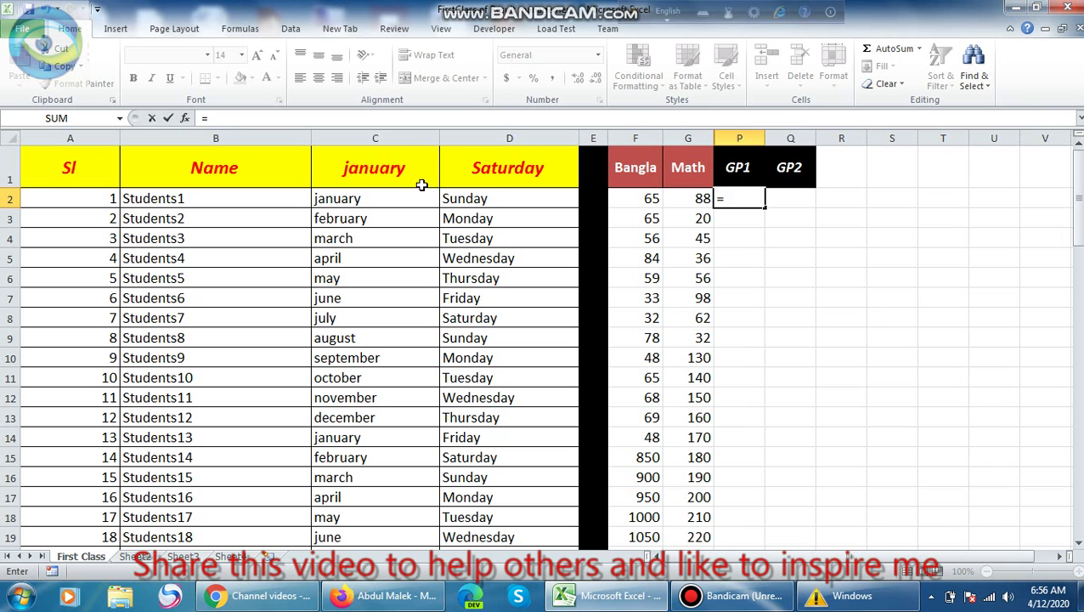
{"action": "left_click", "coordinate": [358, 138]}
{"action": "left_click_drag", "start_coordinate": [359, 138], "coordinate": [483, 138]}
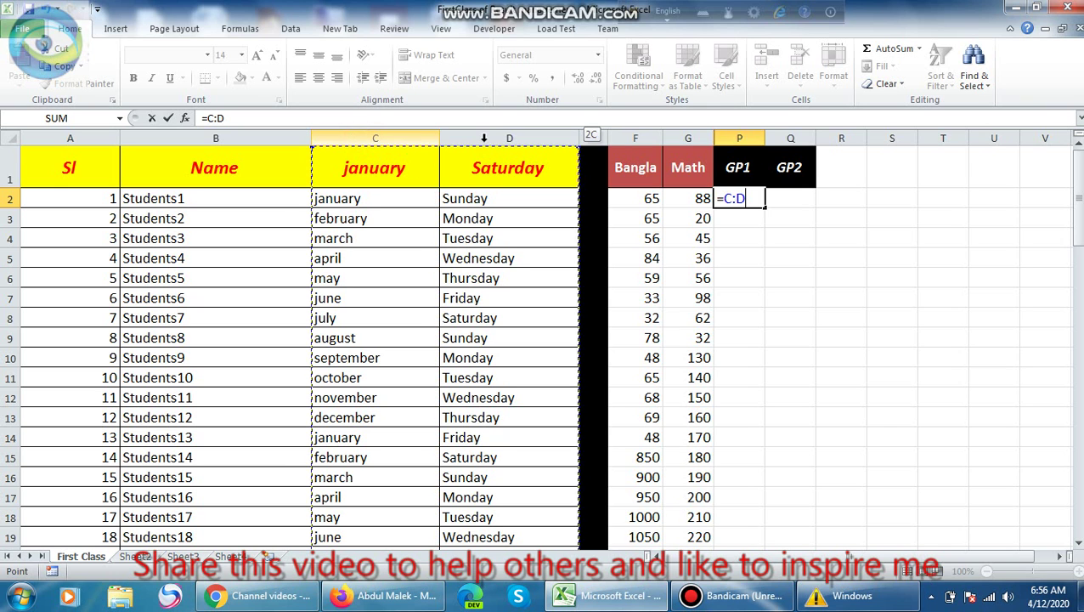
{"action": "left_click", "coordinate": [758, 197]}
{"action": "key", "text": "BackSpace"}
{"action": "key", "text": "BackSpace"}
{"action": "key", "text": "BackSpace"}
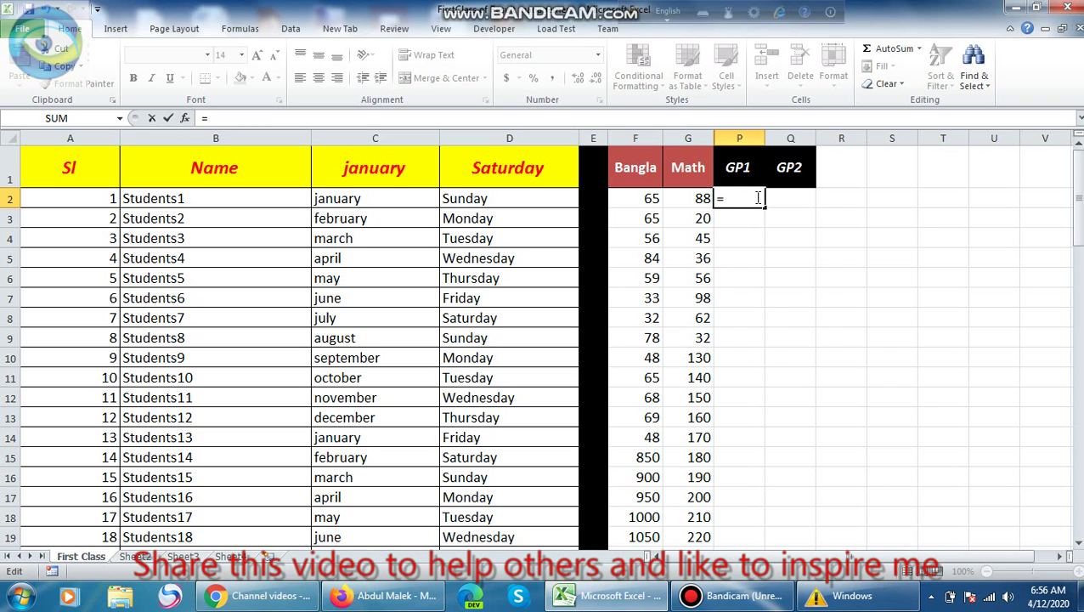
Enter =if(F2>=80,5,if(F2 in P2 so a Bangla mark of 80 or more scores 5.
{"action": "type", "text": "if"}
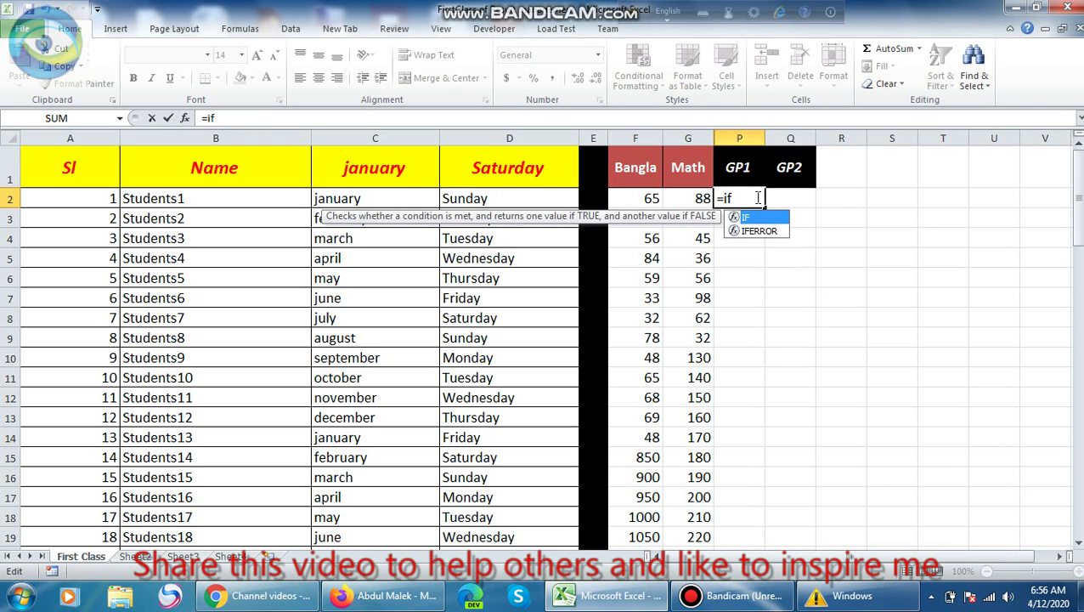
{"action": "type", "text": "("}
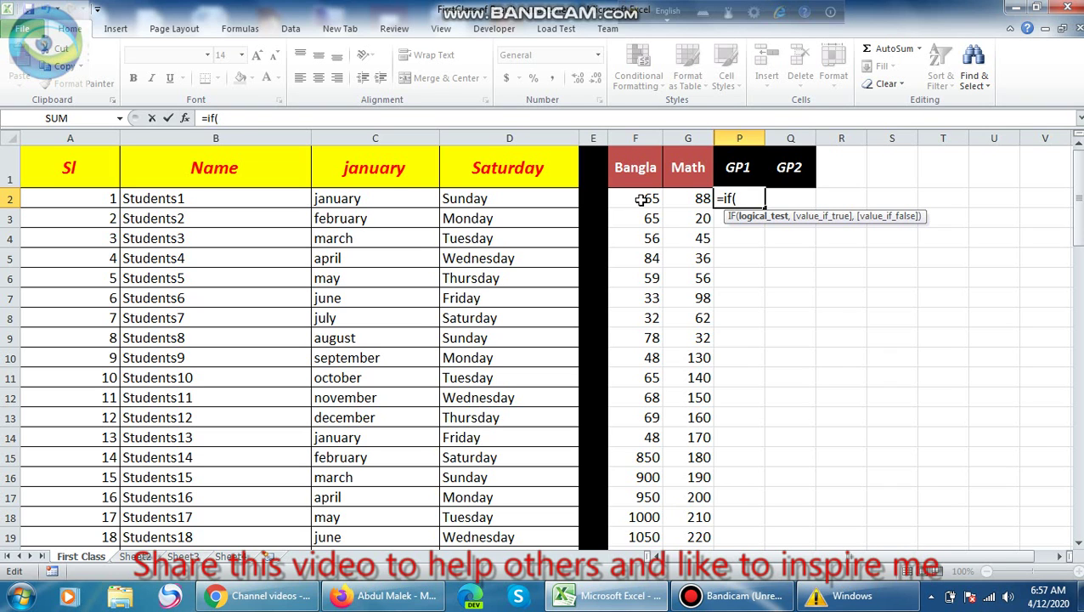
{"action": "left_click", "coordinate": [641, 200]}
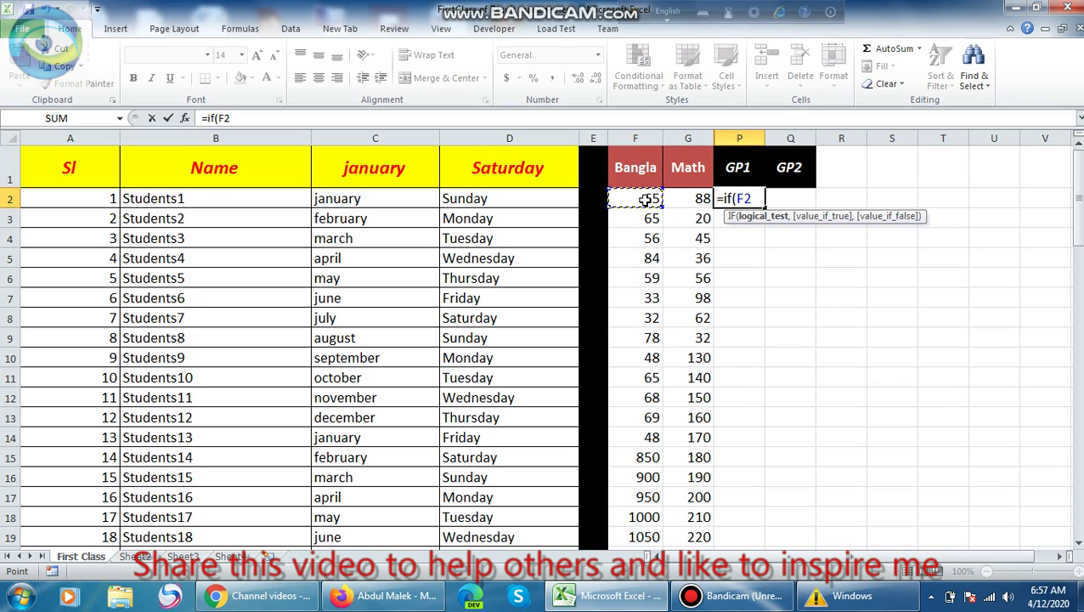
{"action": "type", "text": ">="}
{"action": "type", "text": "80"}
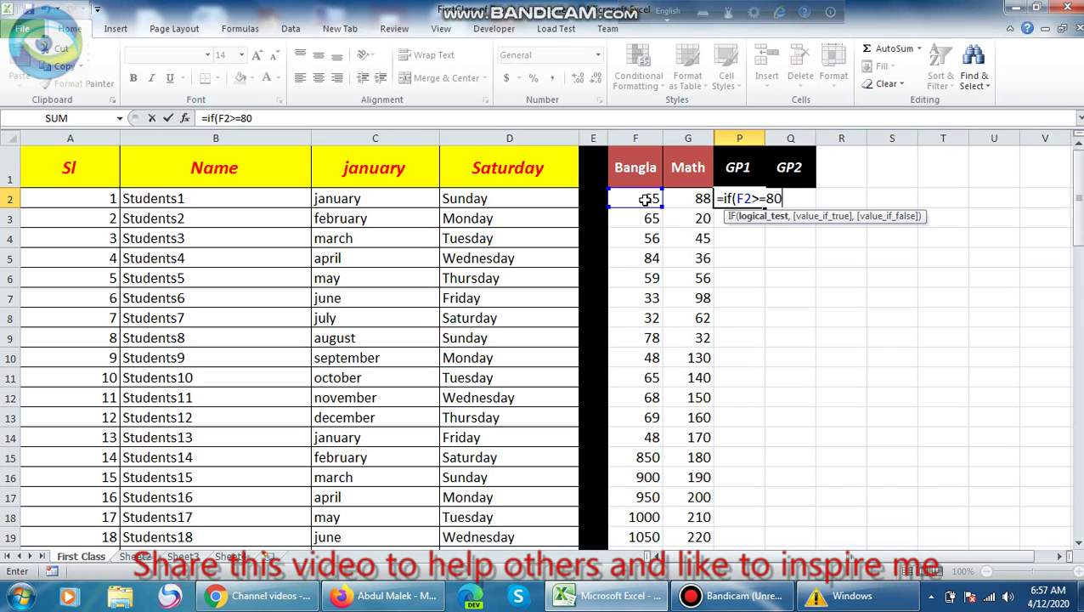
{"action": "type", "text": ","}
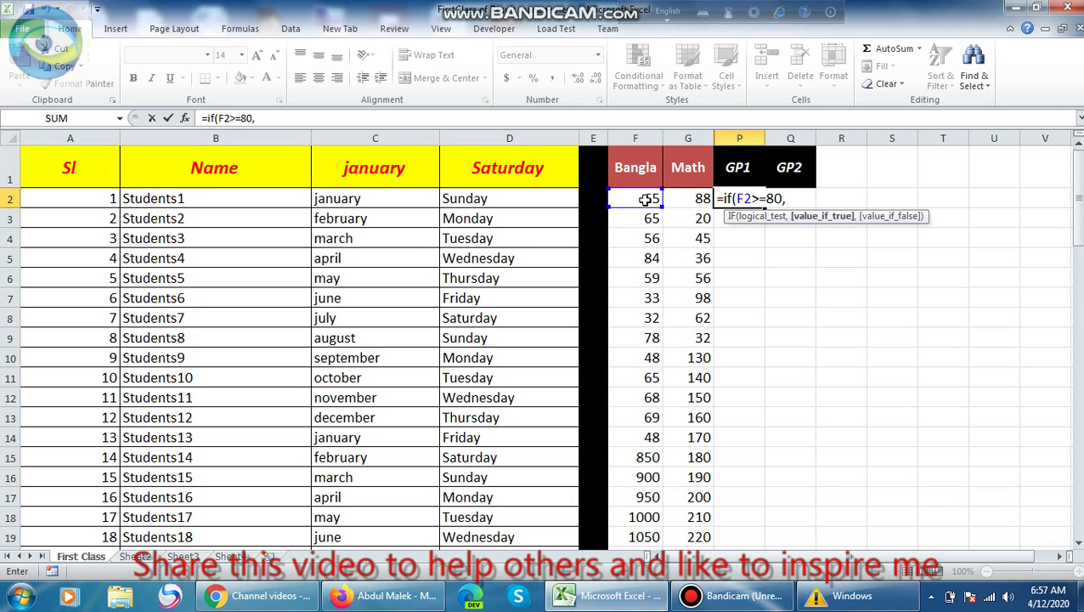
{"action": "type", "text": "5,"}
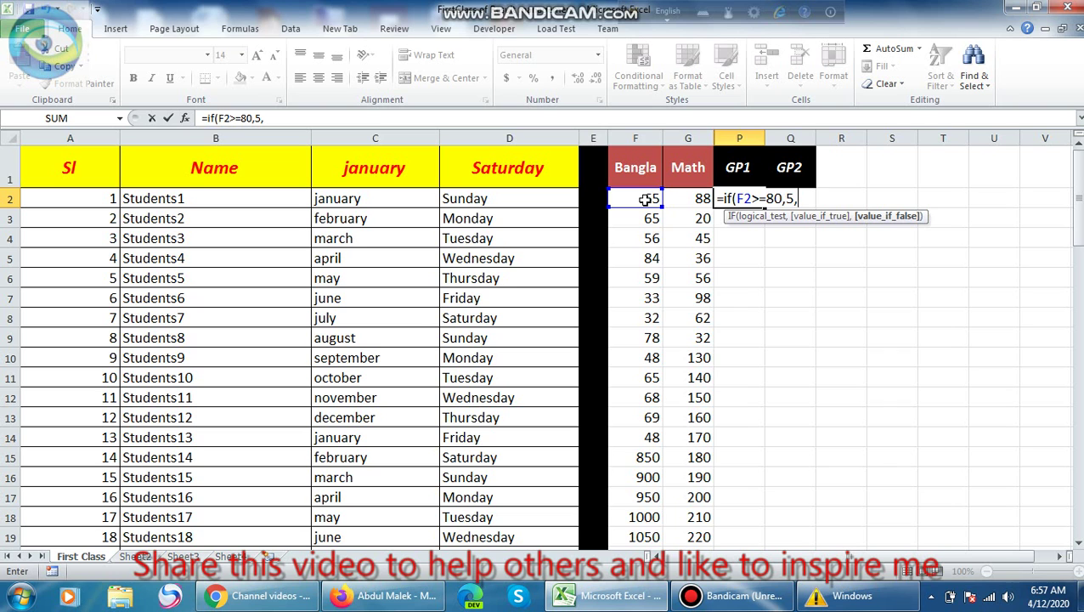
{"action": "type", "text": "if"}
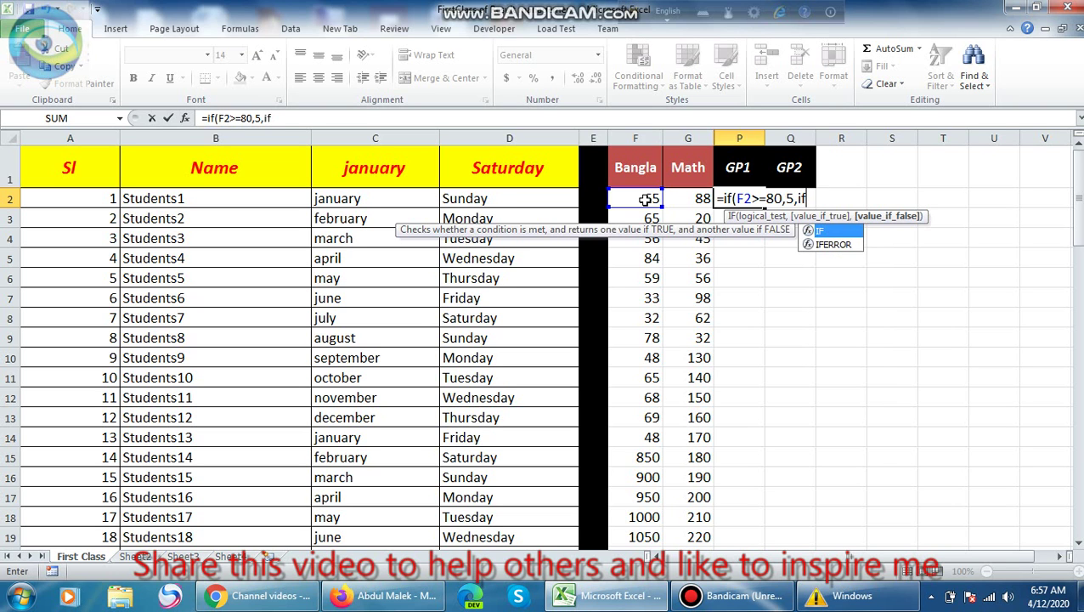
{"action": "type", "text": "("}
{"action": "left_click", "coordinate": [646, 199]}
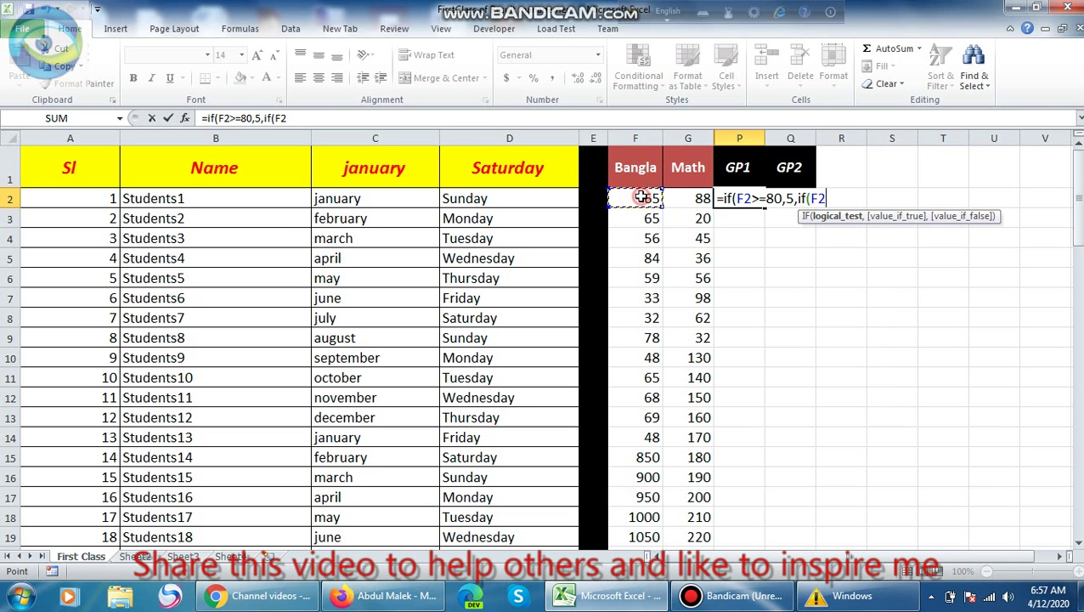
Add the F2 tiers >=70 gives 4, >=60 gives 3.5, >=50 gives 3, >=40 gives 2.
{"action": "type", "text": ">"}
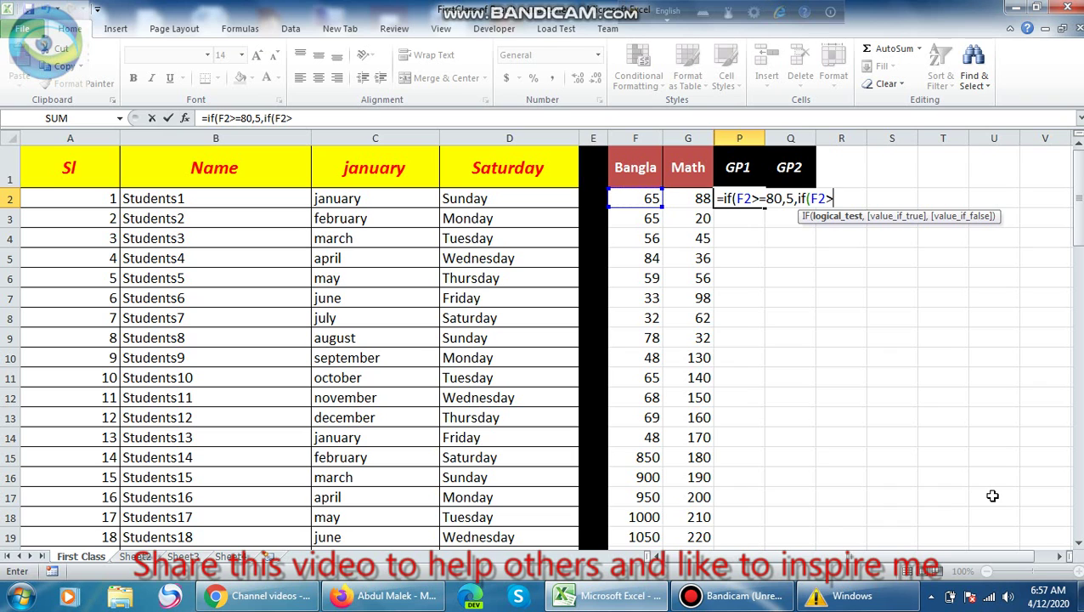
{"action": "type", "text": "="}
{"action": "type", "text": "70"}
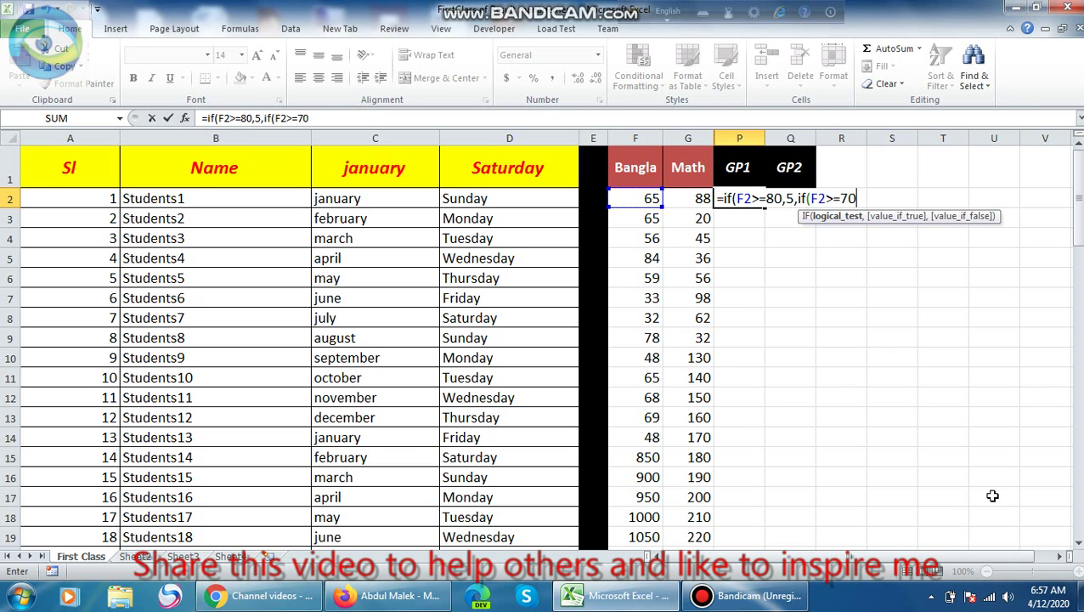
{"action": "type", "text": ","}
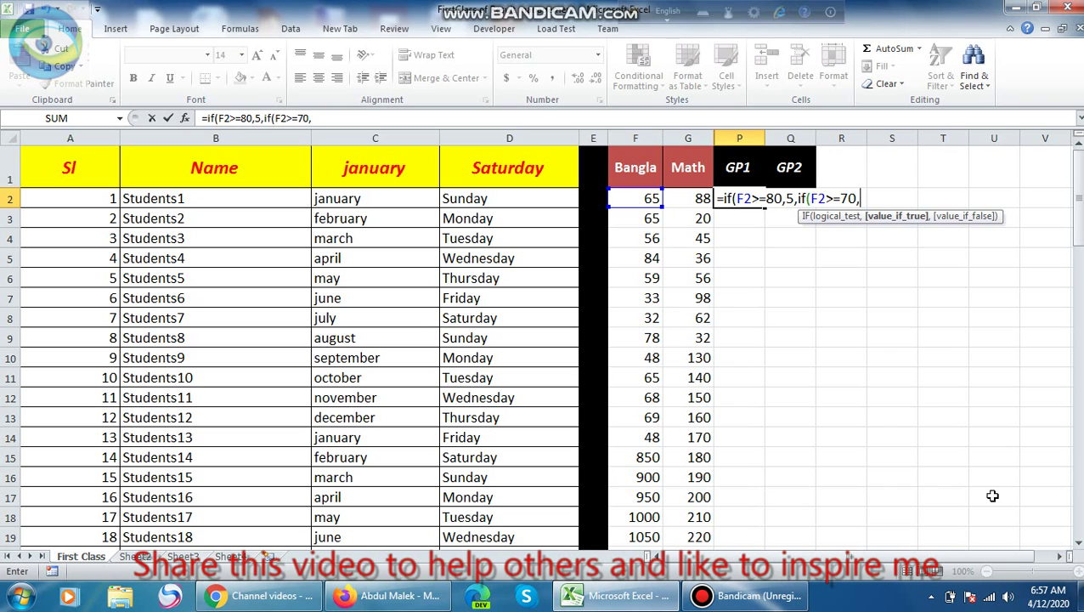
{"action": "type", "text": "4,i"}
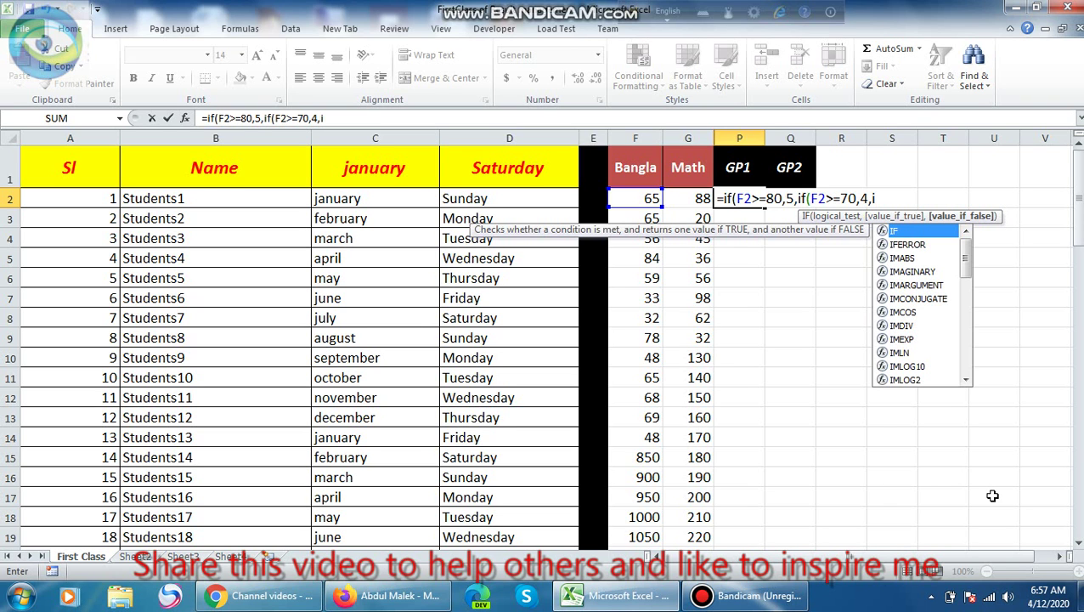
{"action": "type", "text": "f"}
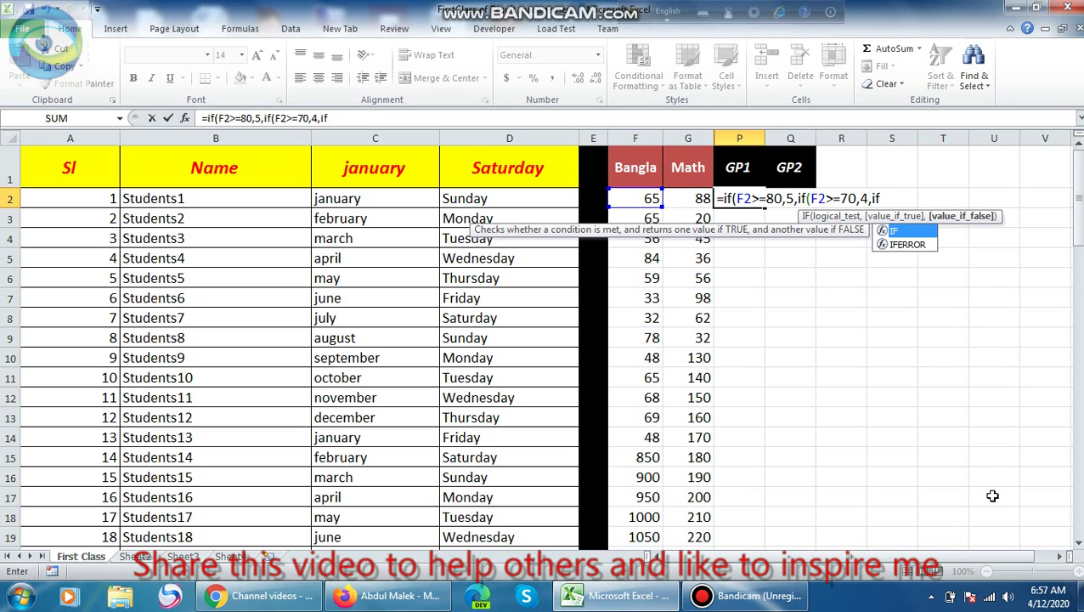
{"action": "type", "text": "("}
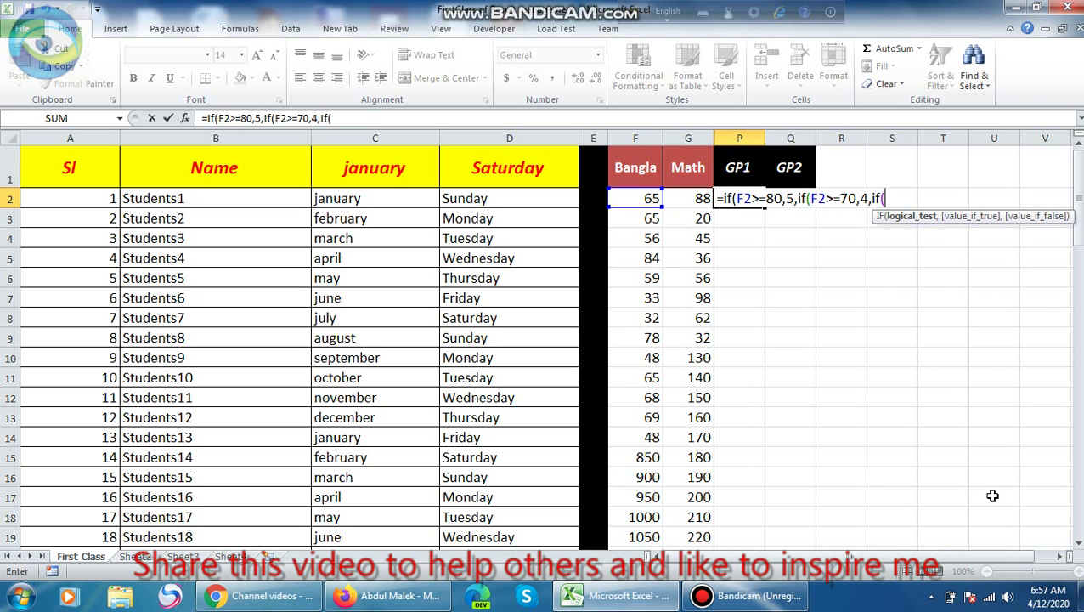
{"action": "type", "text": "f"}
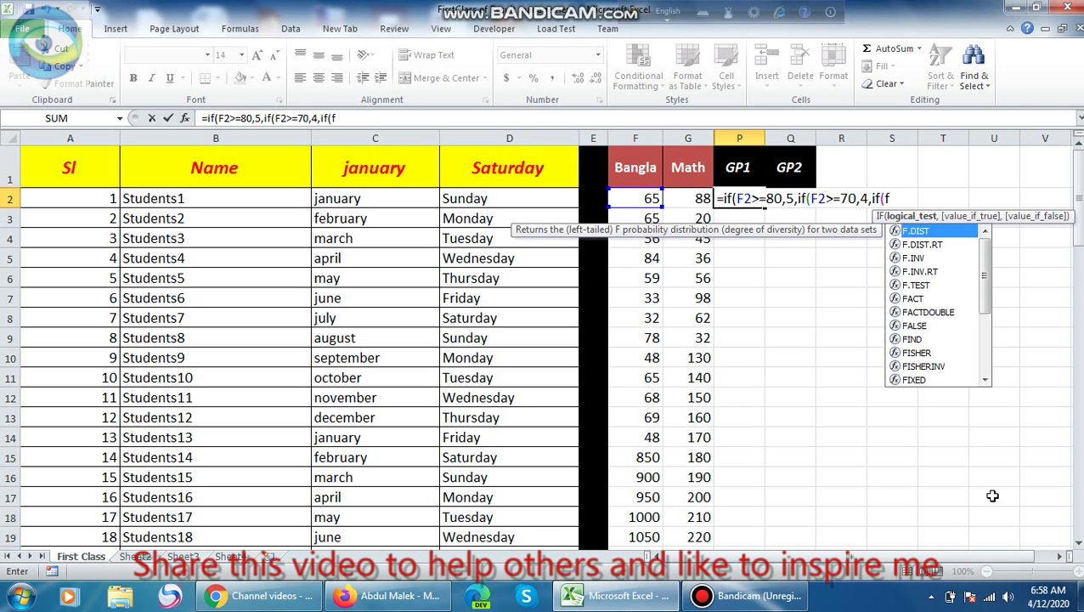
{"action": "type", "text": "2>=60"}
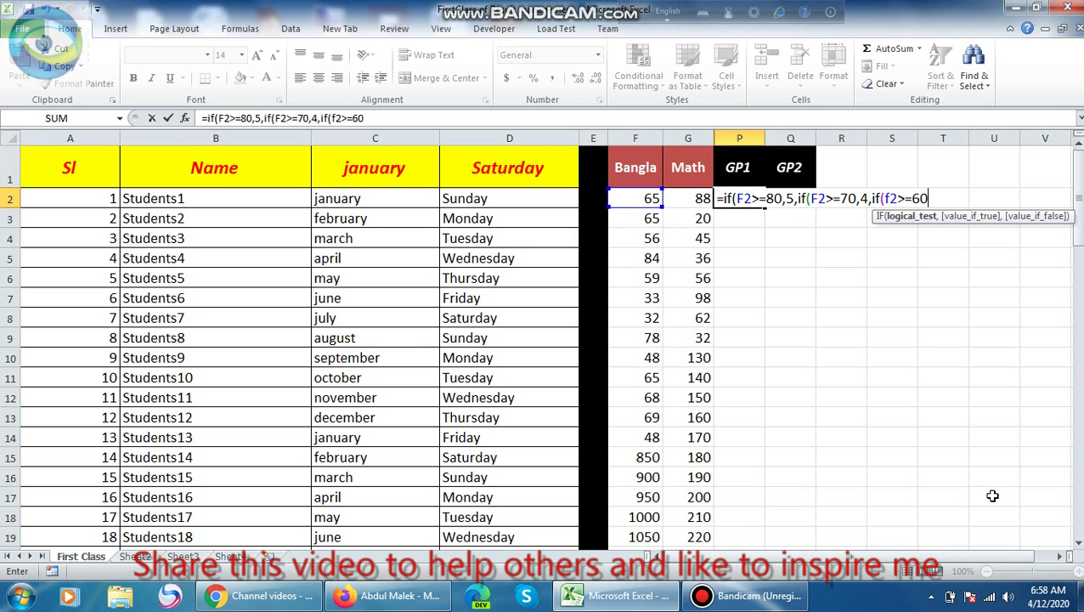
{"action": "type", "text": ","}
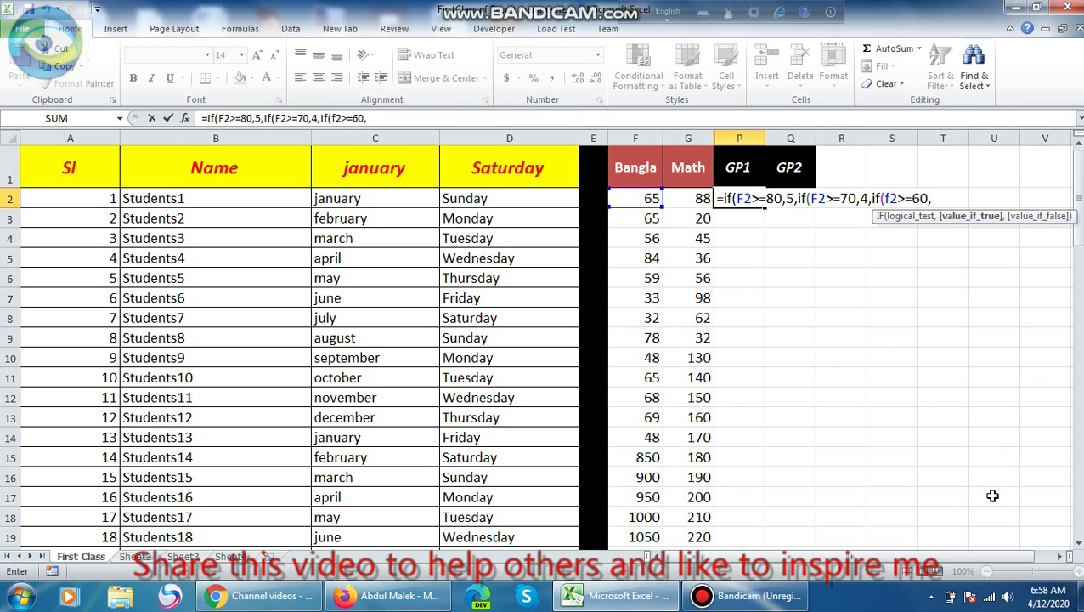
{"action": "type", "text": "3.5"}
{"action": "type", "text": ","}
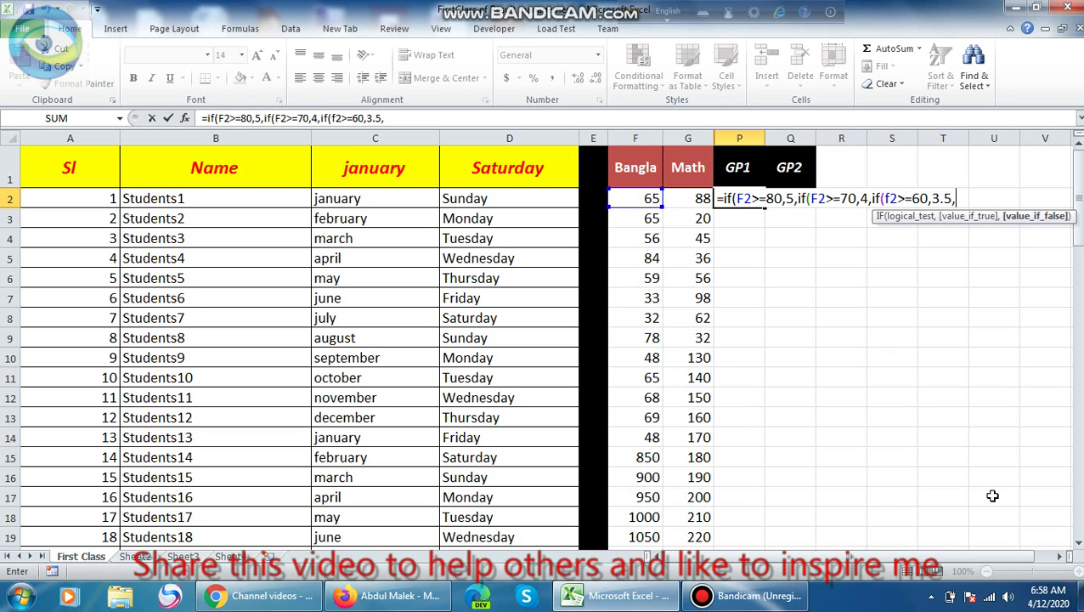
{"action": "type", "text": "if"}
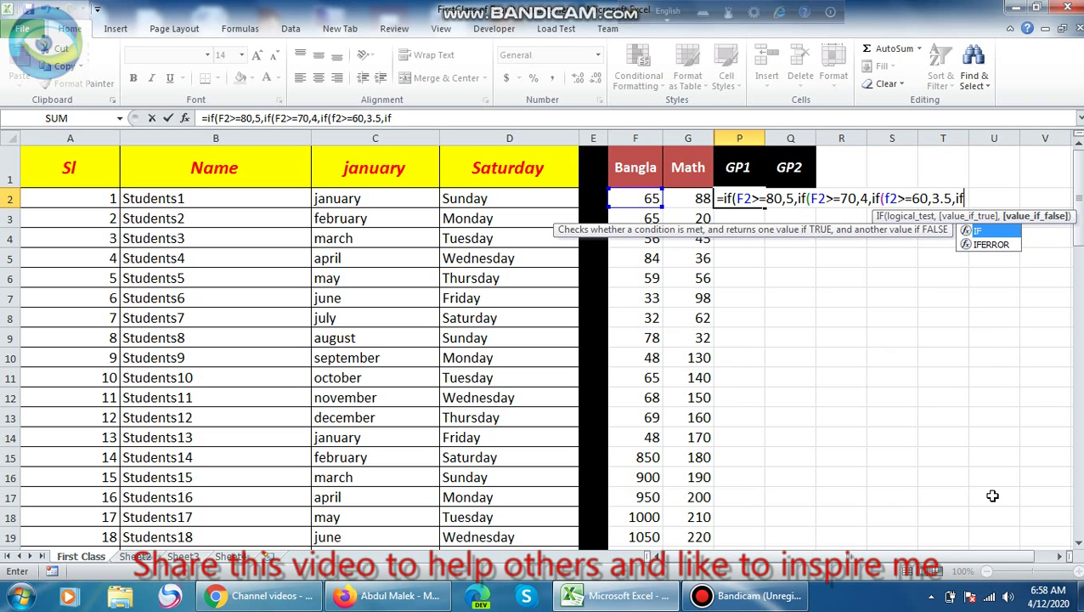
{"action": "type", "text": "(f"}
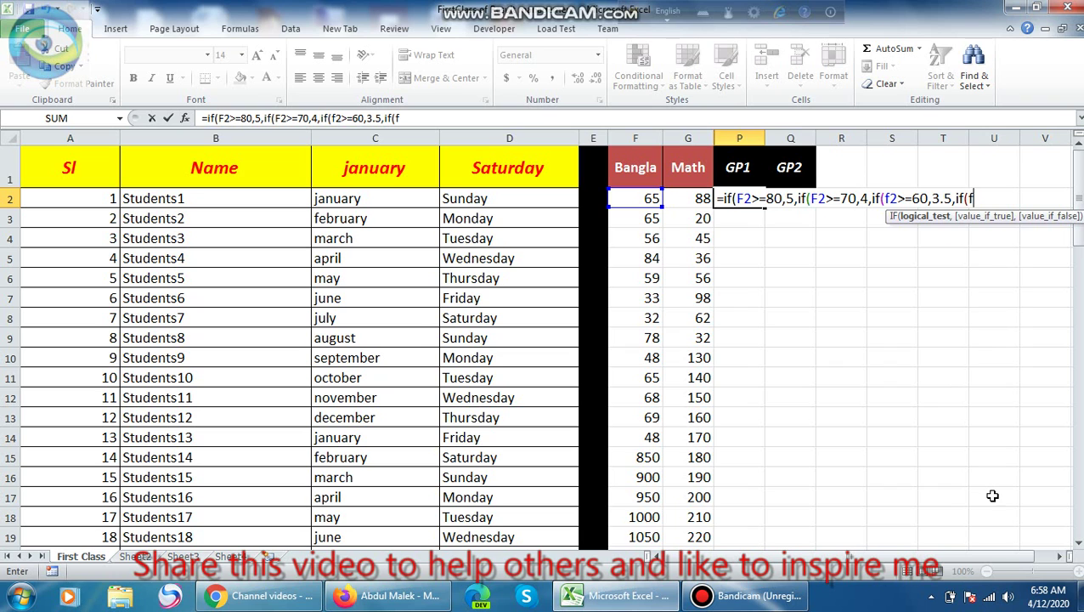
{"action": "type", "text": "2>"}
{"action": "type", "text": "="}
{"action": "type", "text": "50"}
{"action": "type", "text": ","}
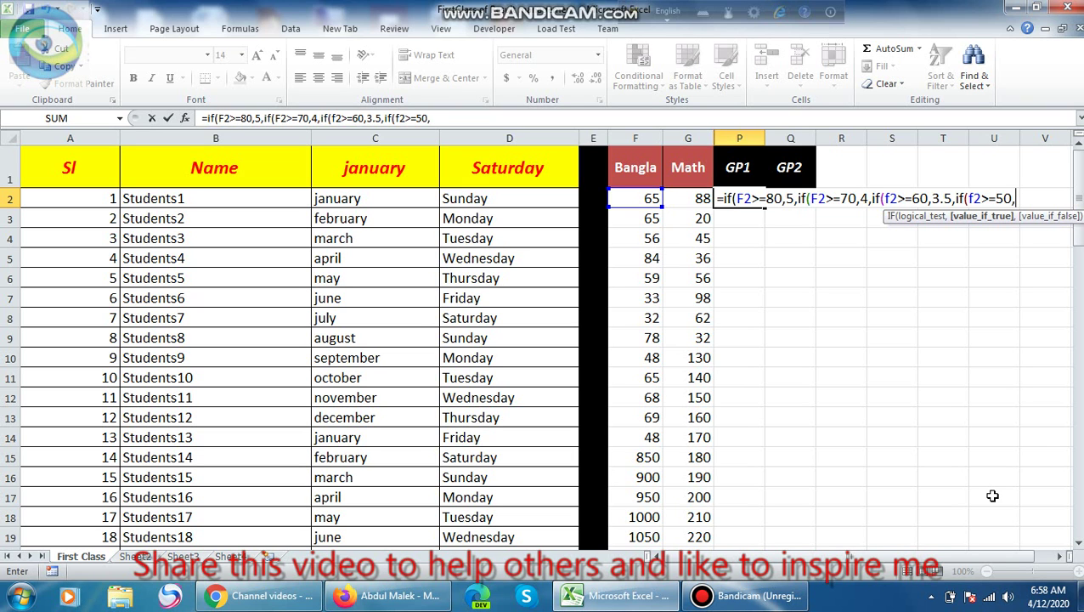
{"action": "type", "text": "3,"}
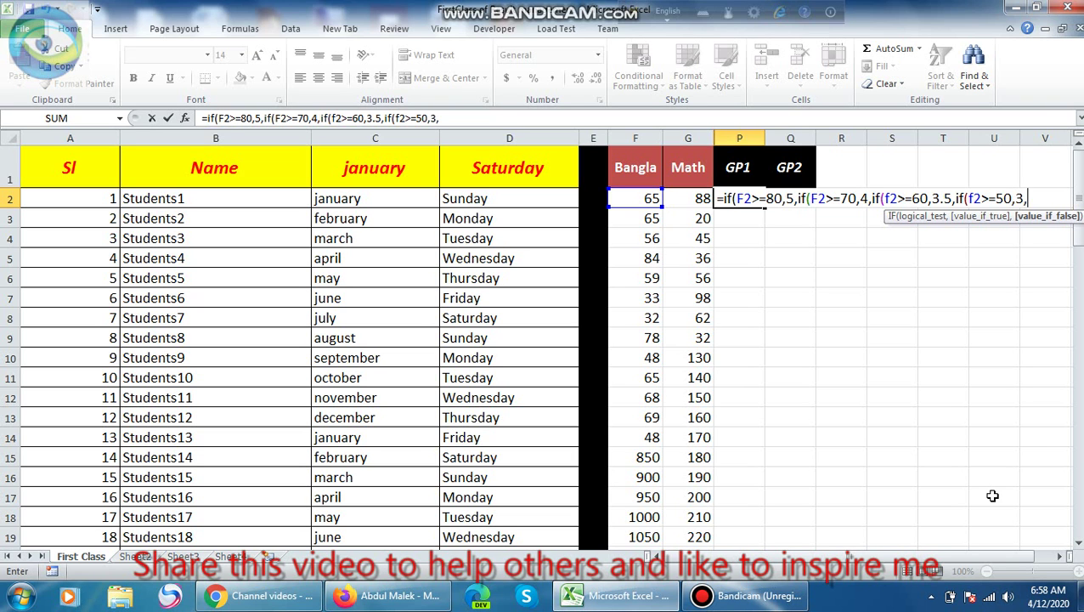
{"action": "type", "text": "if("}
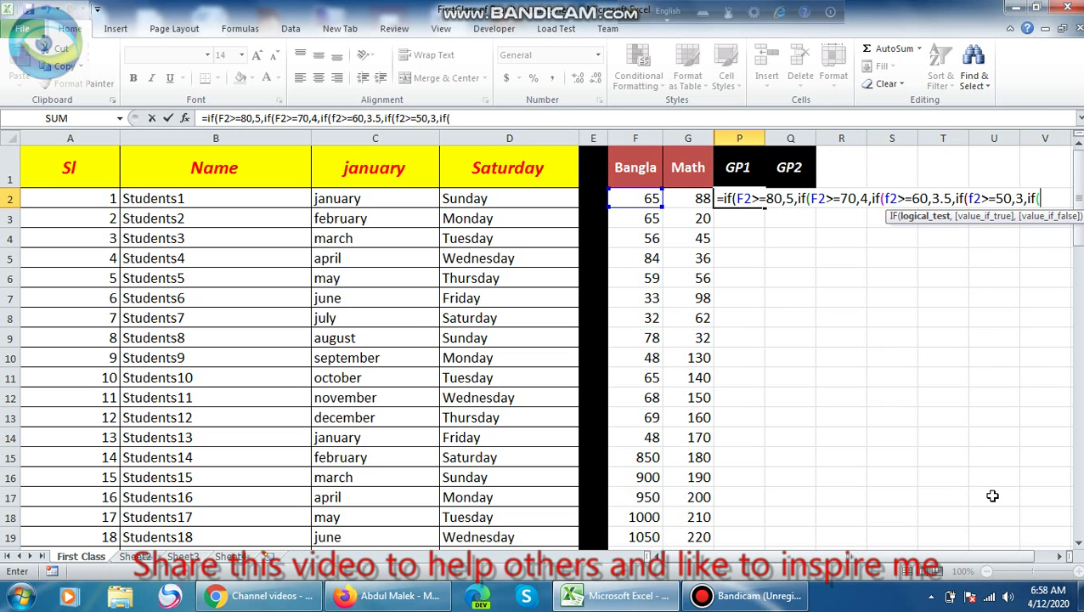
{"action": "type", "text": "f2"}
{"action": "type", "text": ">"}
{"action": "type", "text": "=40"}
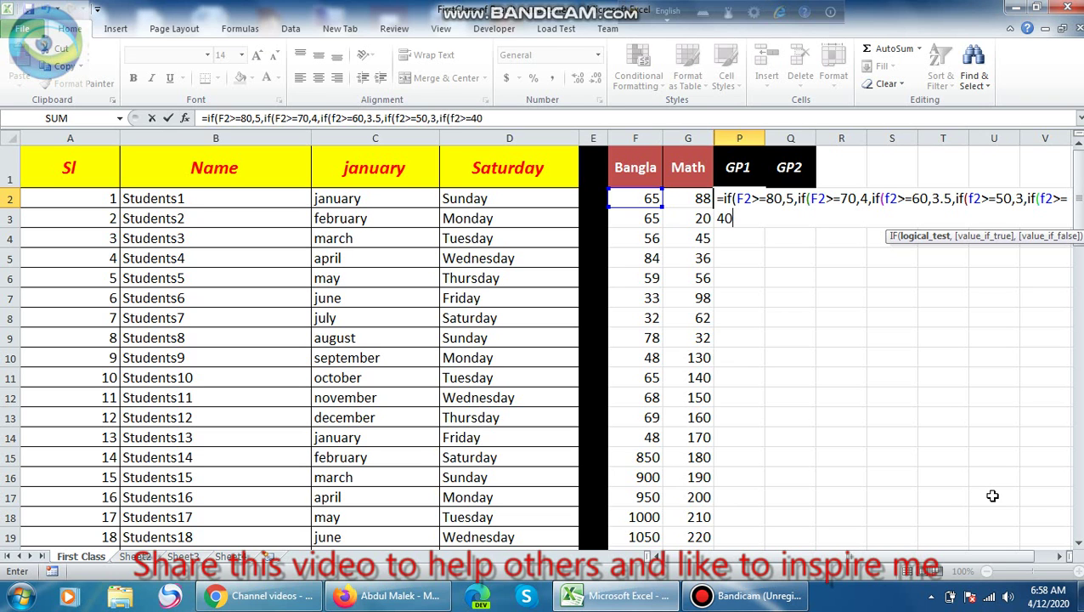
{"action": "type", "text": ","}
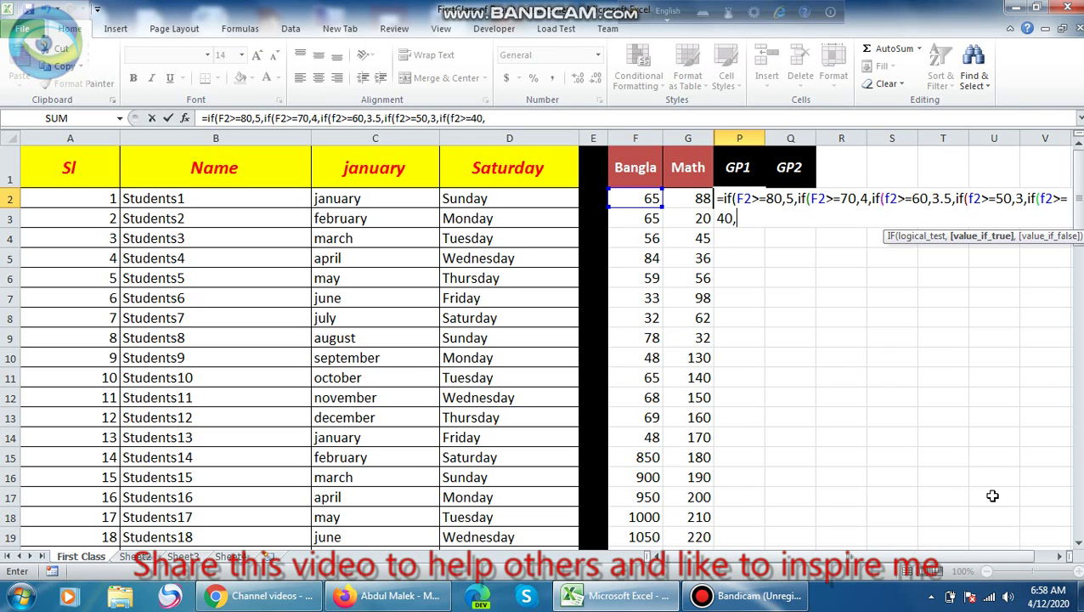
{"action": "type", "text": "2"}
{"action": "type", "text": ",if"}
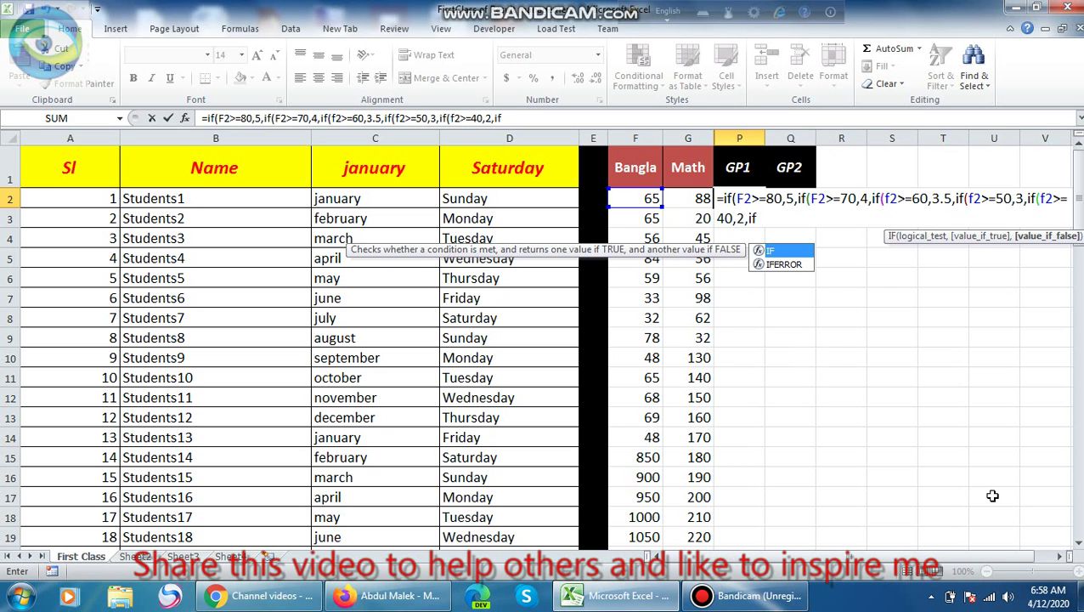
{"action": "type", "text": "(f"}
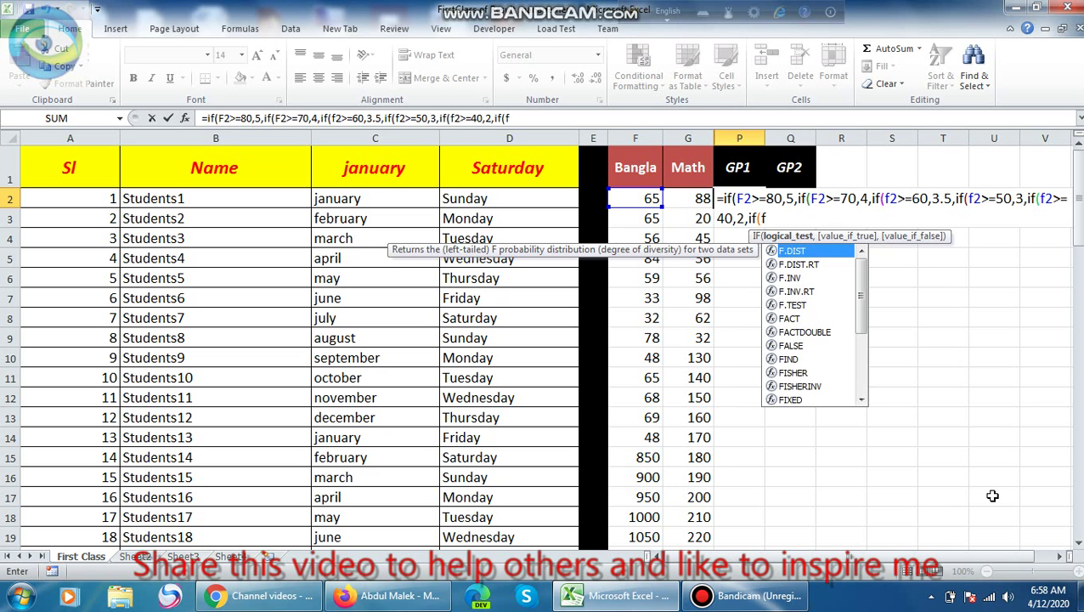
{"action": "type", "text": "2"}
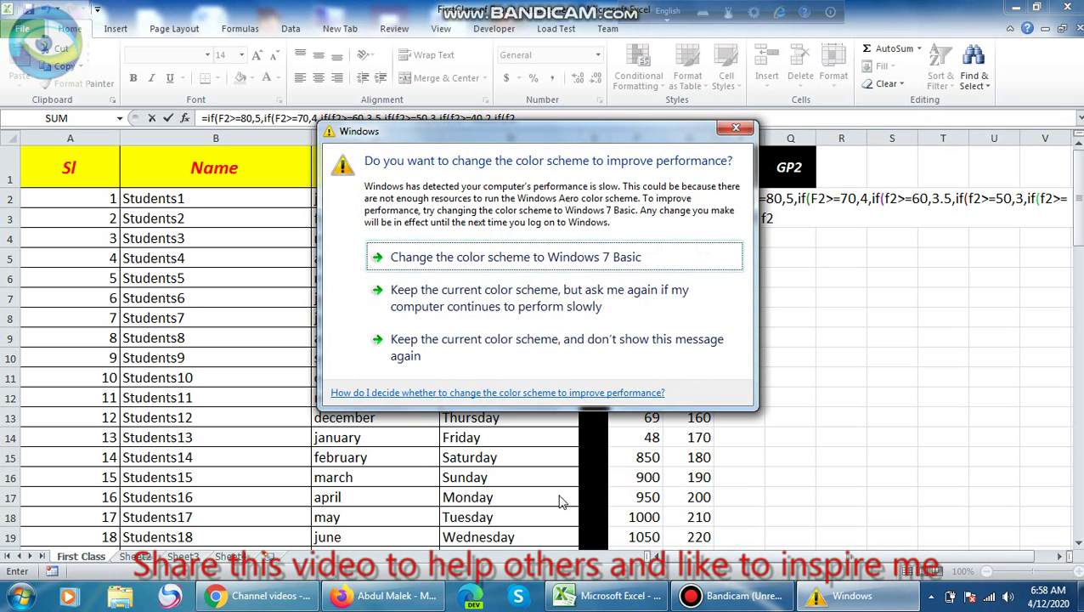
Close the formula with if(F2>=33,1,0))))) and commit it, so P2 shows 3.5 for the mark 65.
{"action": "left_click", "coordinate": [451, 289]}
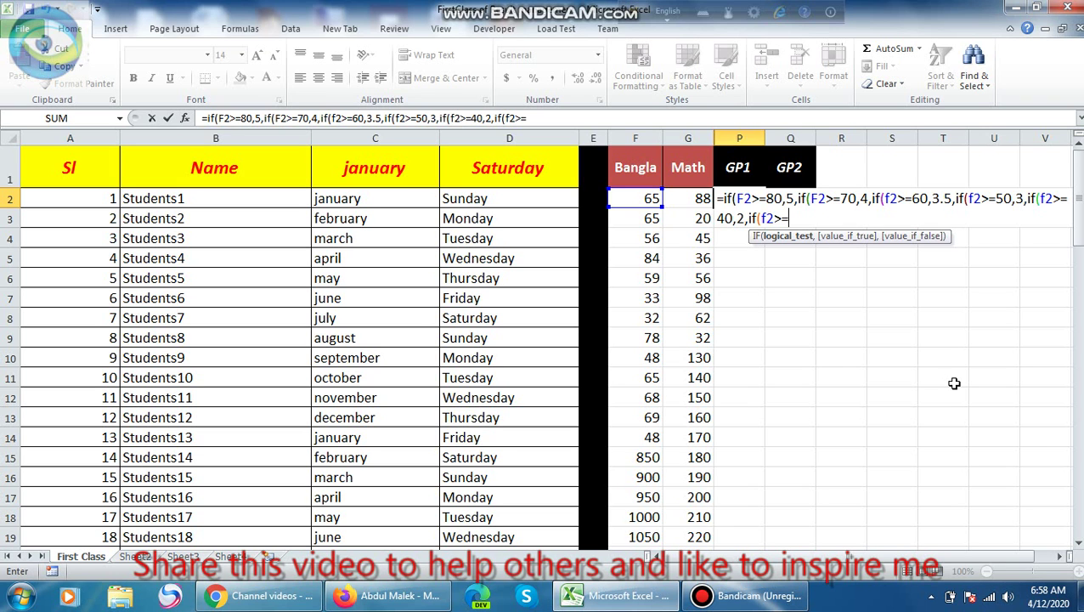
{"action": "type", "text": "33,"}
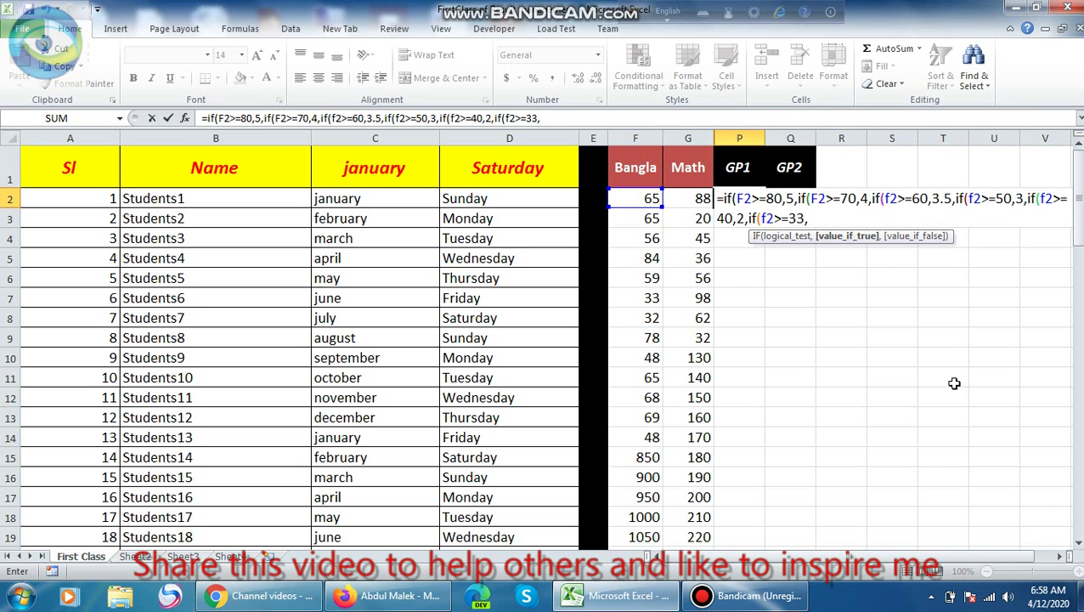
{"action": "type", "text": "1"}
{"action": "type", "text": ",0"}
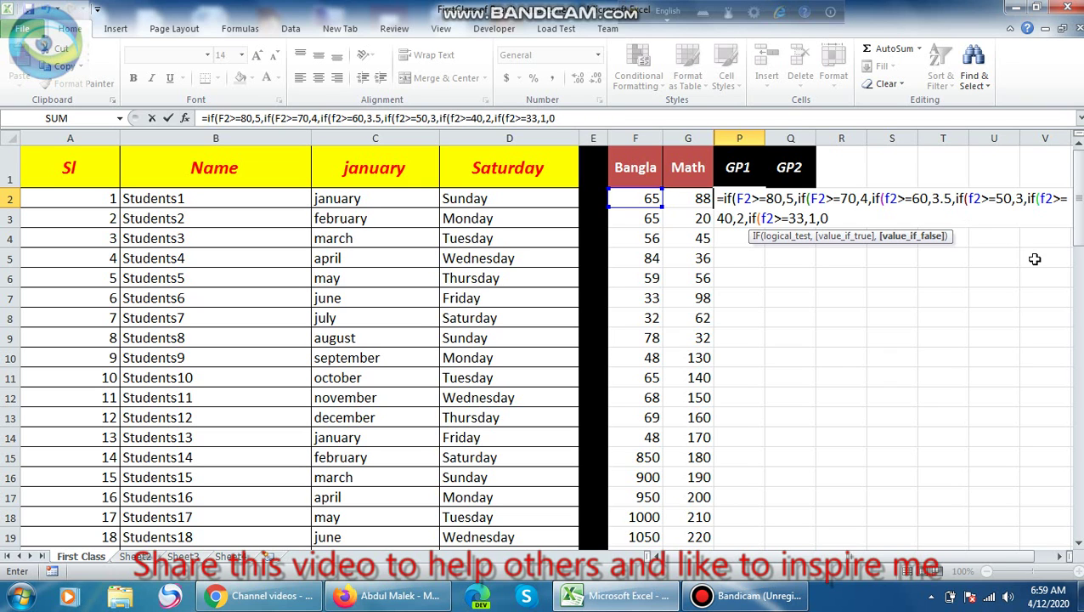
{"action": "type", "text": ")"}
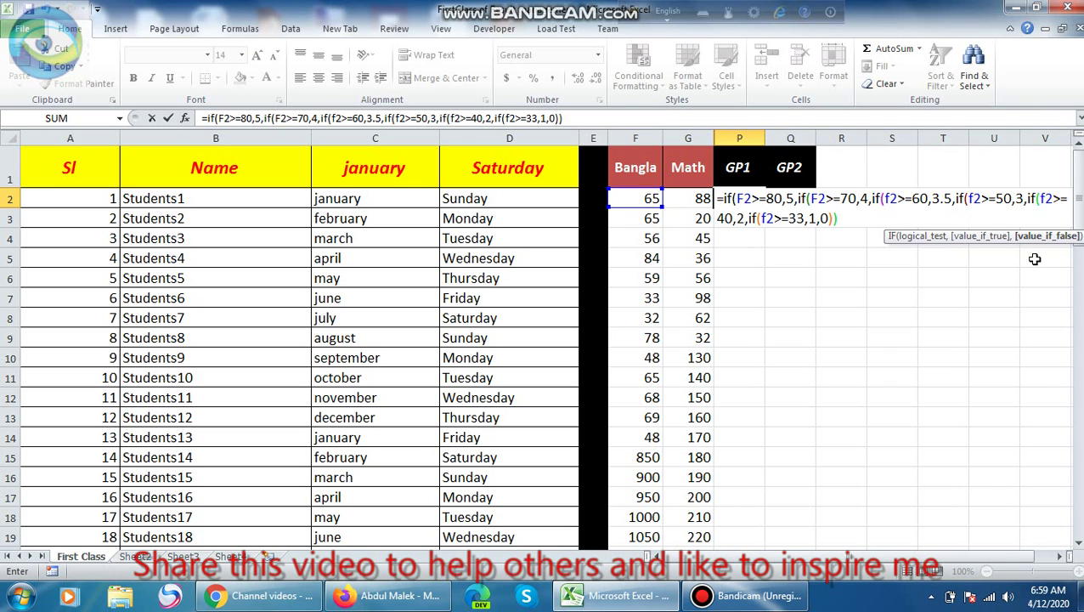
{"action": "type", "text": "))"}
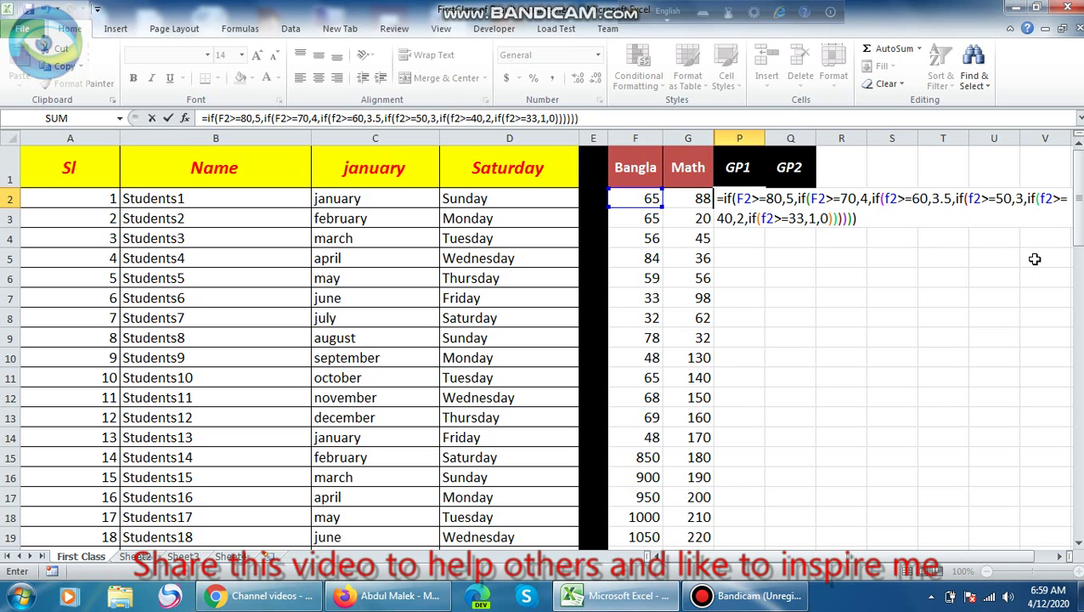
{"action": "key", "text": "Return"}
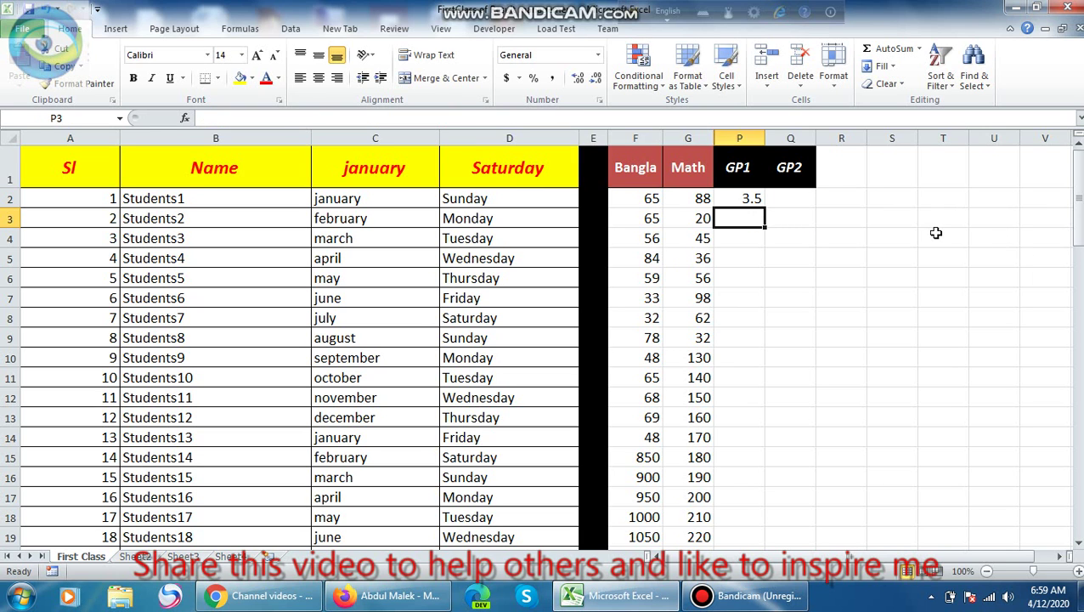
{"action": "left_click", "coordinate": [752, 198]}
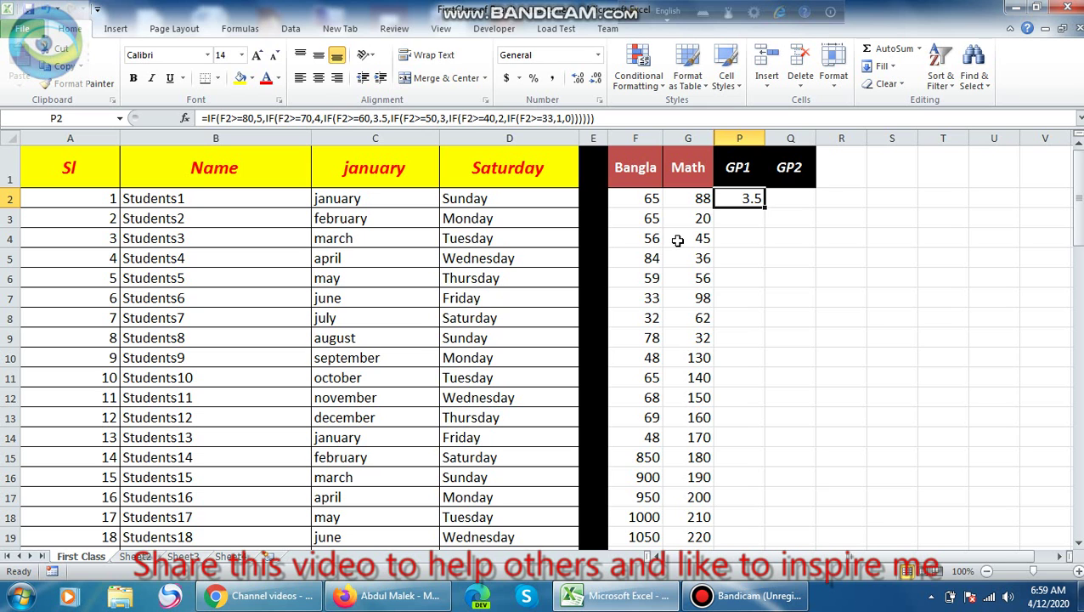
Enter 80 as the first Bangla mark in F2, making GP1 return 5.
{"action": "left_click", "coordinate": [650, 199]}
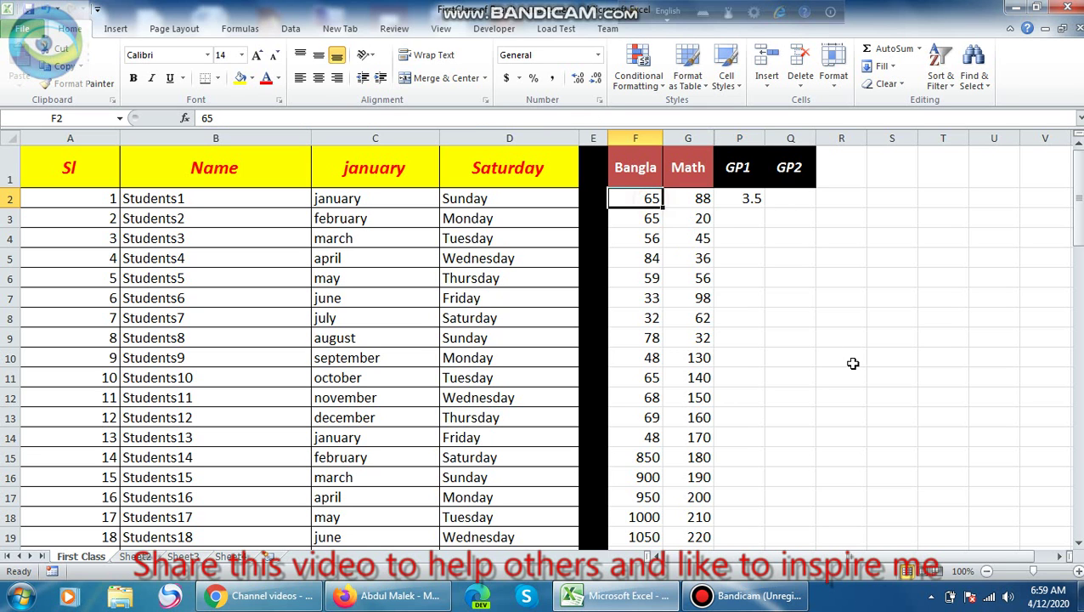
{"action": "type", "text": "8"}
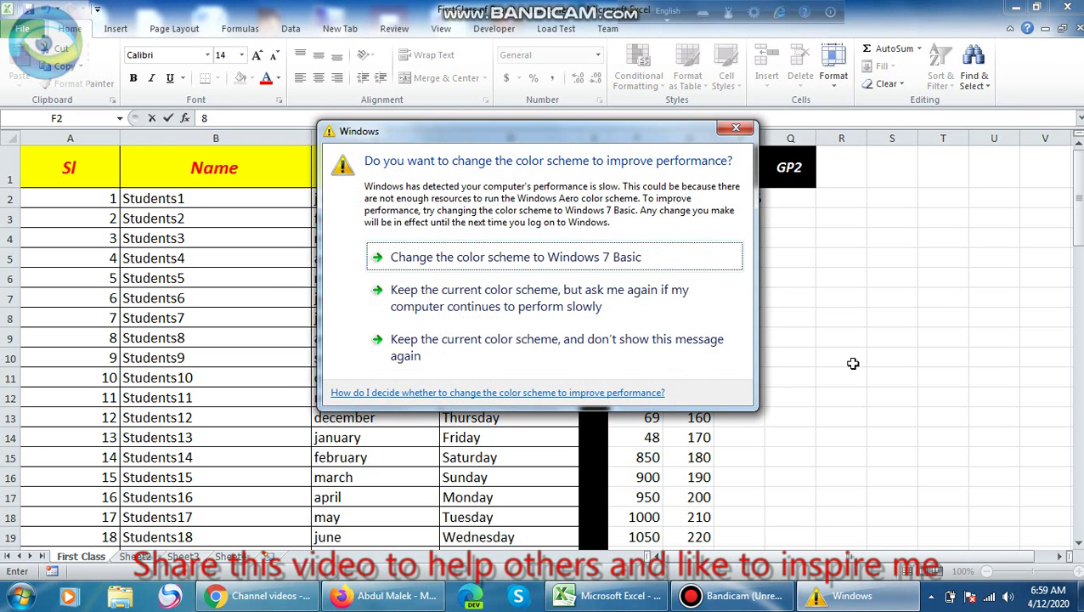
{"action": "left_click", "coordinate": [469, 306]}
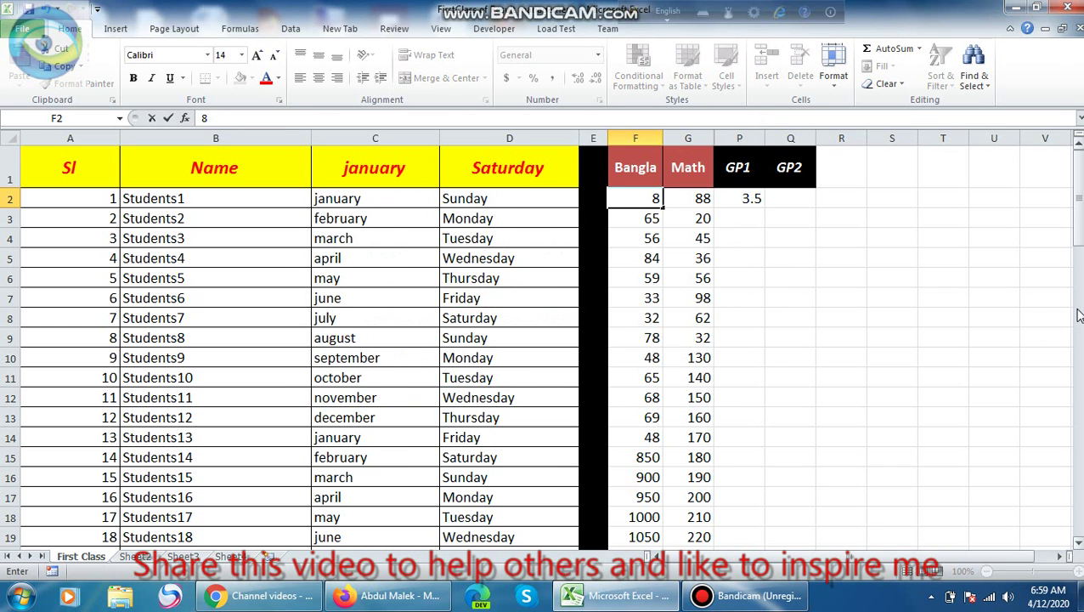
{"action": "type", "text": "0"}
{"action": "key", "text": "Return"}
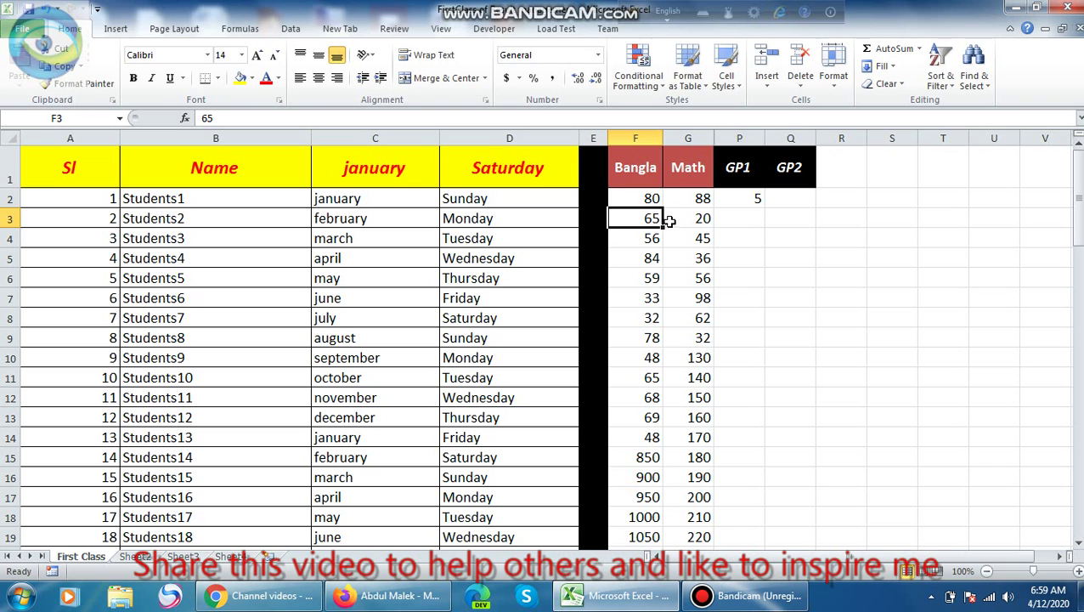
Change the F2 mark to 32, then 33, so GP1 returns 0 and then 1.
{"action": "left_click", "coordinate": [651, 198]}
{"action": "type", "text": "32"}
{"action": "key", "text": "Return"}
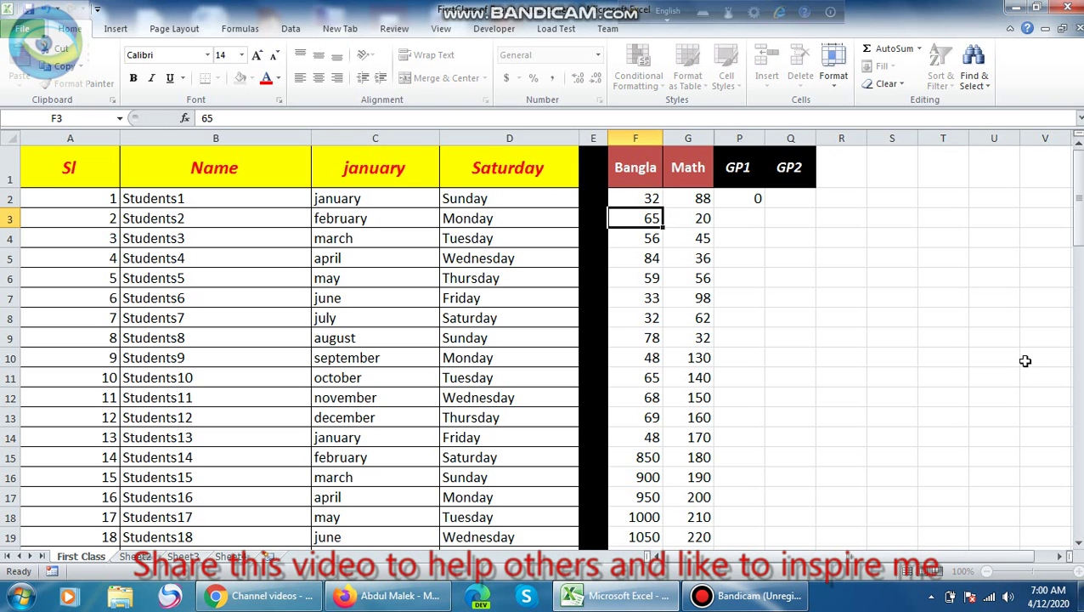
{"action": "left_click", "coordinate": [654, 199]}
{"action": "type", "text": "33"}
{"action": "key", "text": "Return"}
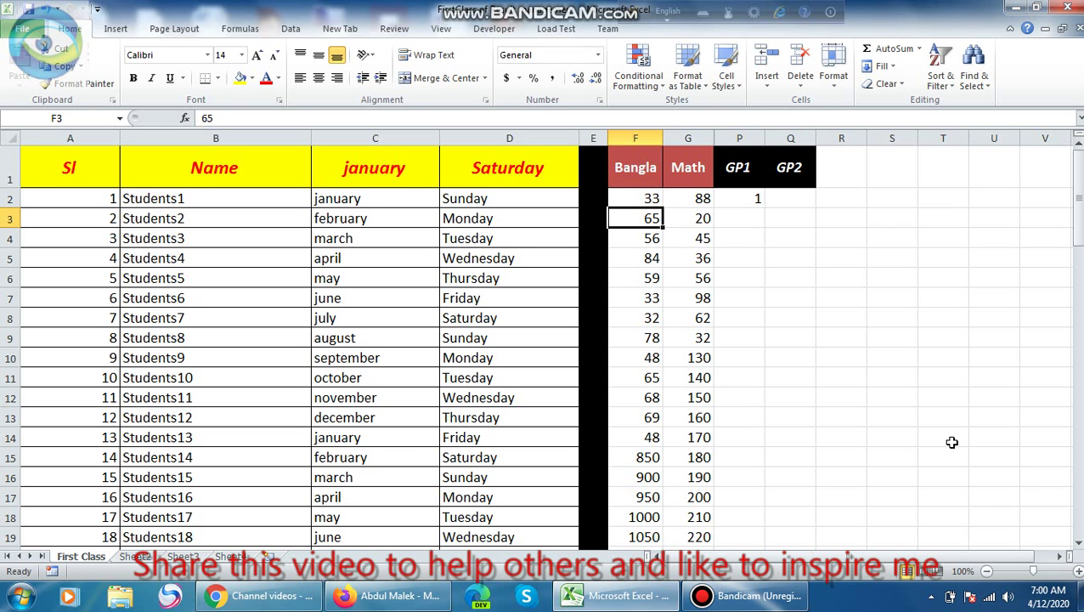
{"action": "left_click", "coordinate": [767, 352]}
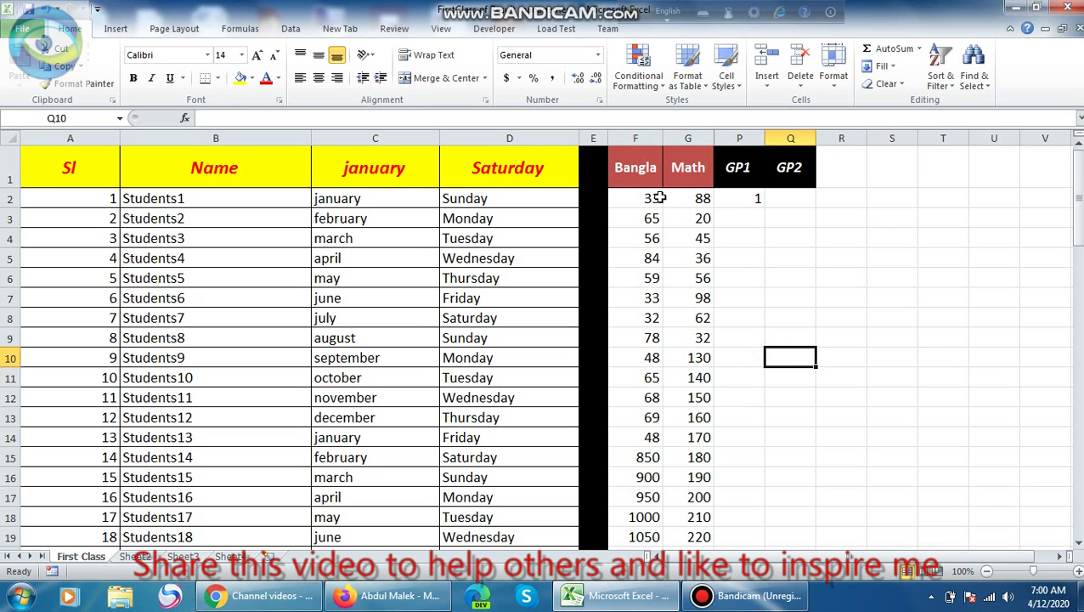
{"action": "left_click", "coordinate": [782, 200]}
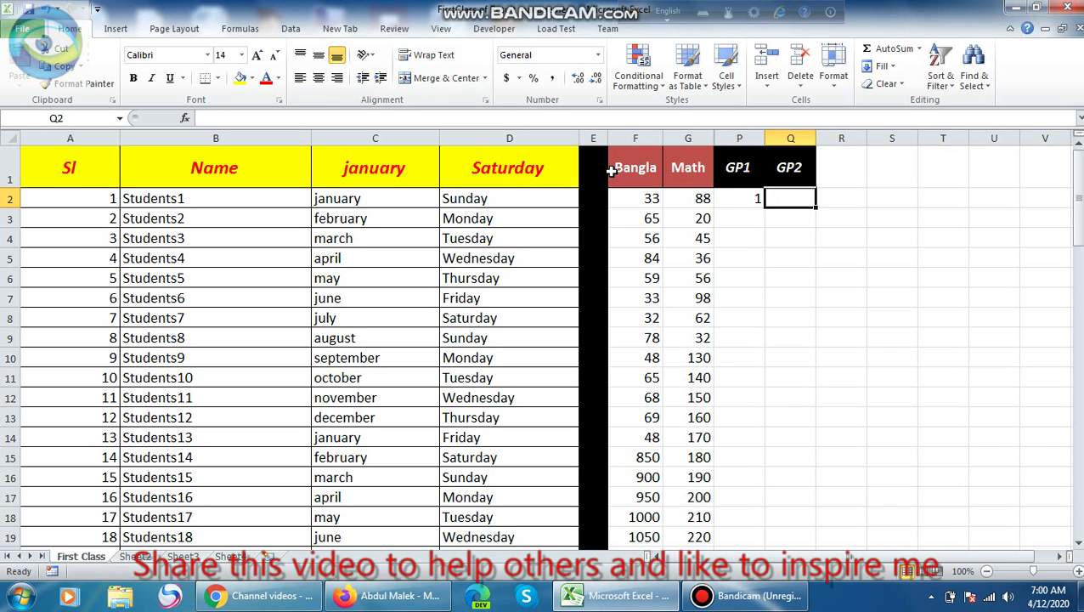
{"action": "left_click", "coordinate": [732, 198]}
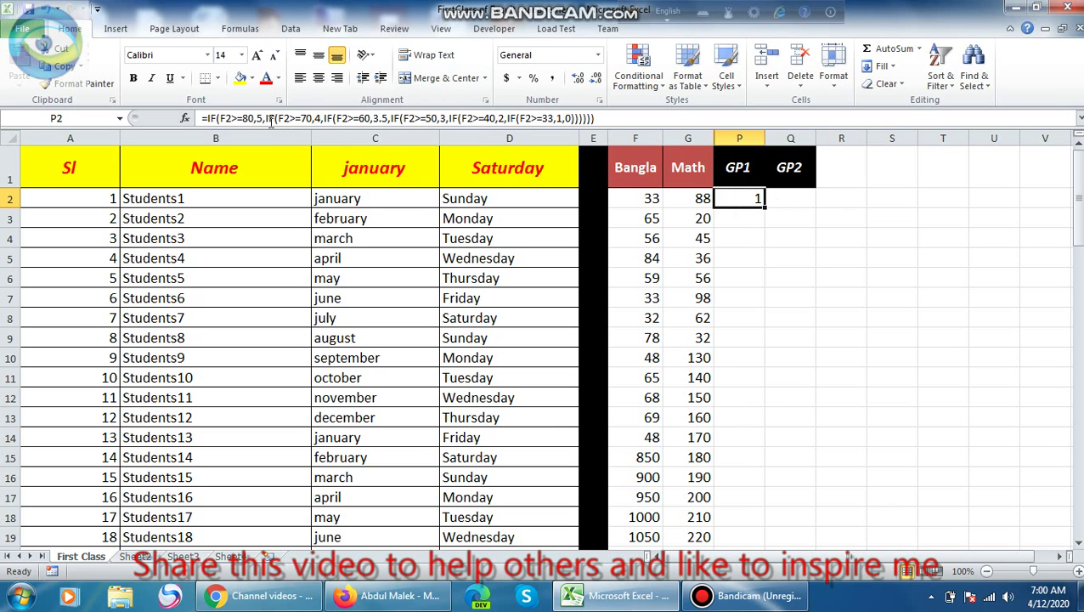
{"action": "left_click", "coordinate": [609, 118]}
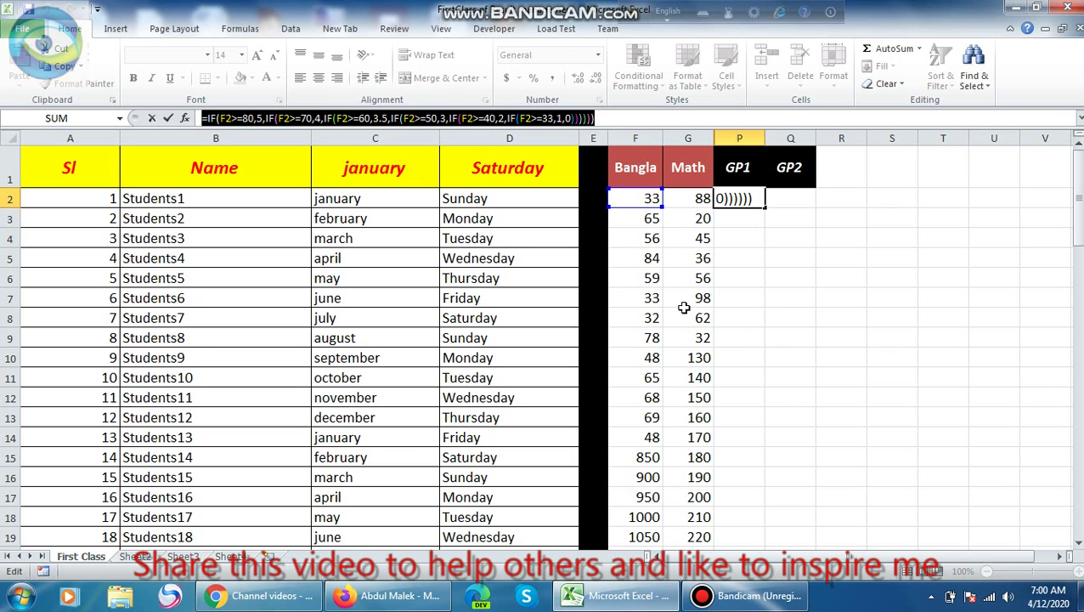
{"action": "left_click", "coordinate": [792, 197]}
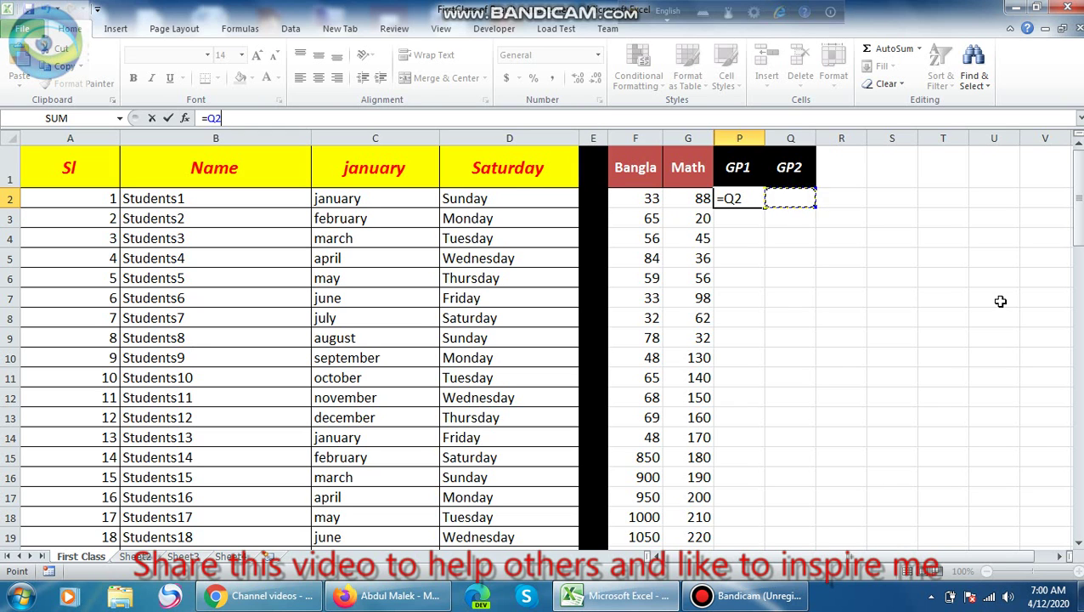
{"action": "key", "text": "ctrl+z"}
{"action": "key", "text": "ctrl+y"}
{"action": "key", "text": "ctrl+z"}
{"action": "left_click", "coordinate": [944, 275]}
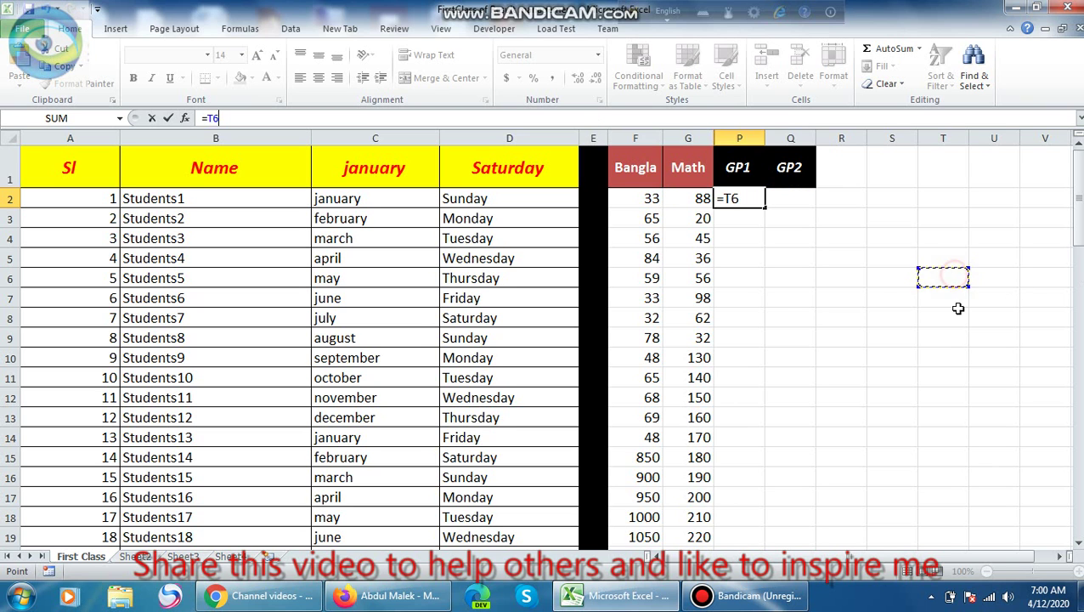
{"action": "key", "text": "ctrl+z"}
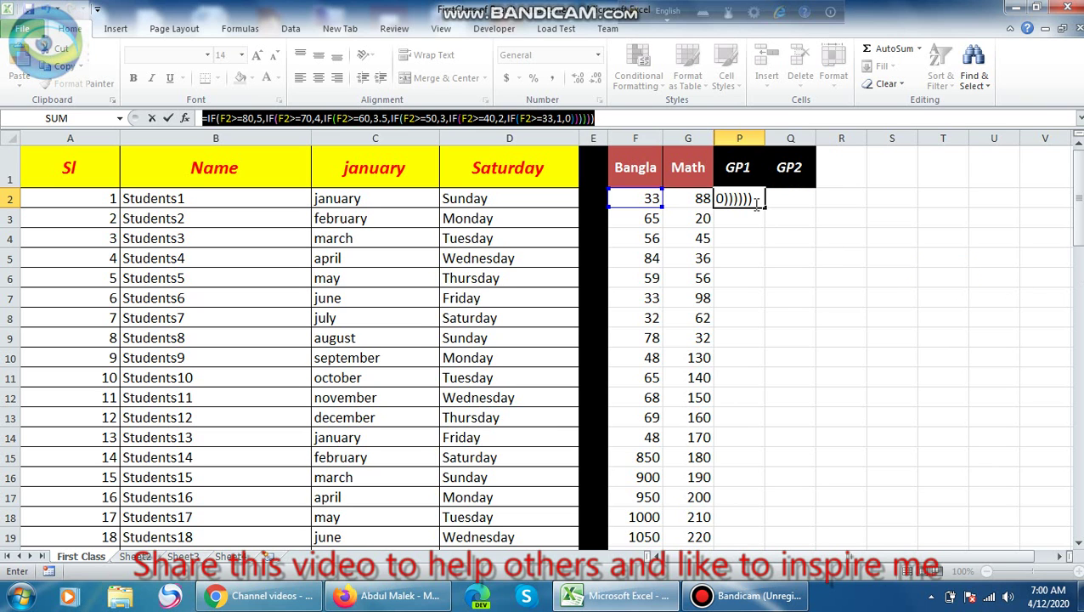
{"action": "left_click", "coordinate": [610, 116]}
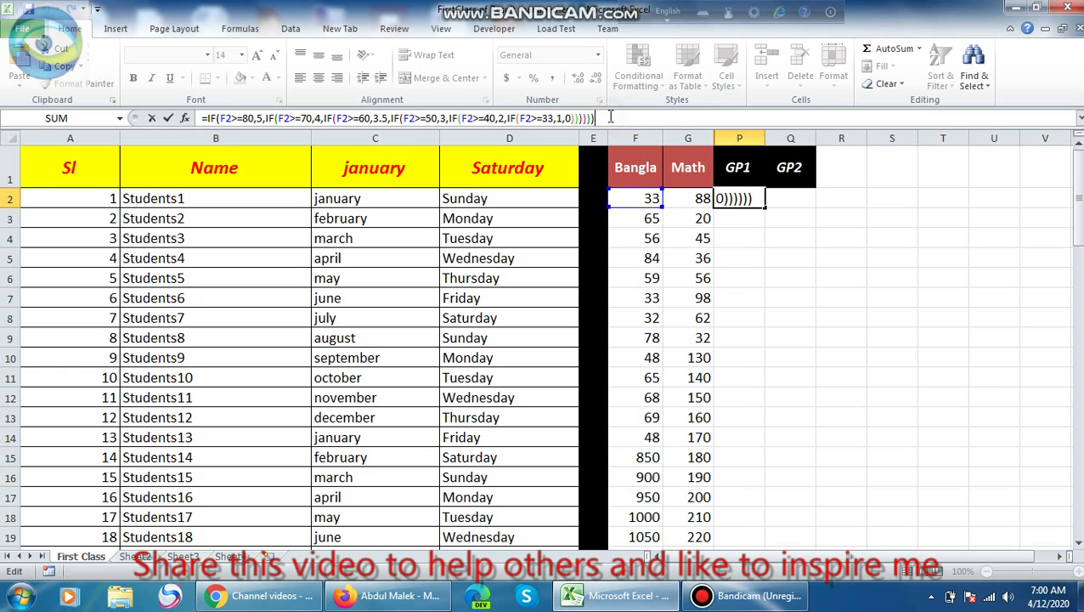
{"action": "key", "text": "Return"}
{"action": "left_click", "coordinate": [830, 332]}
{"action": "left_click", "coordinate": [792, 197]}
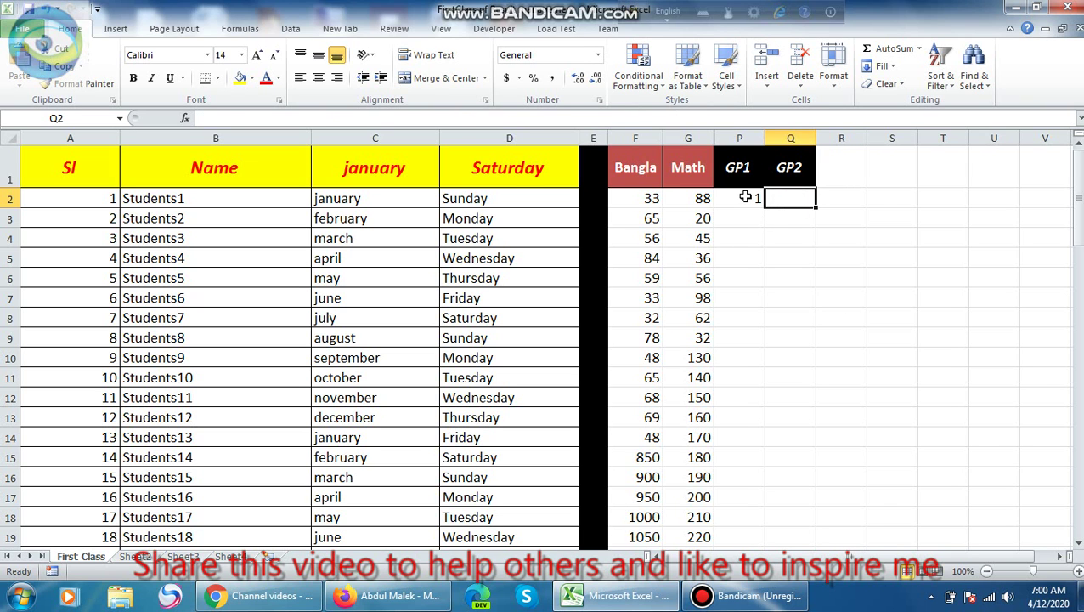
{"action": "left_click", "coordinate": [745, 197]}
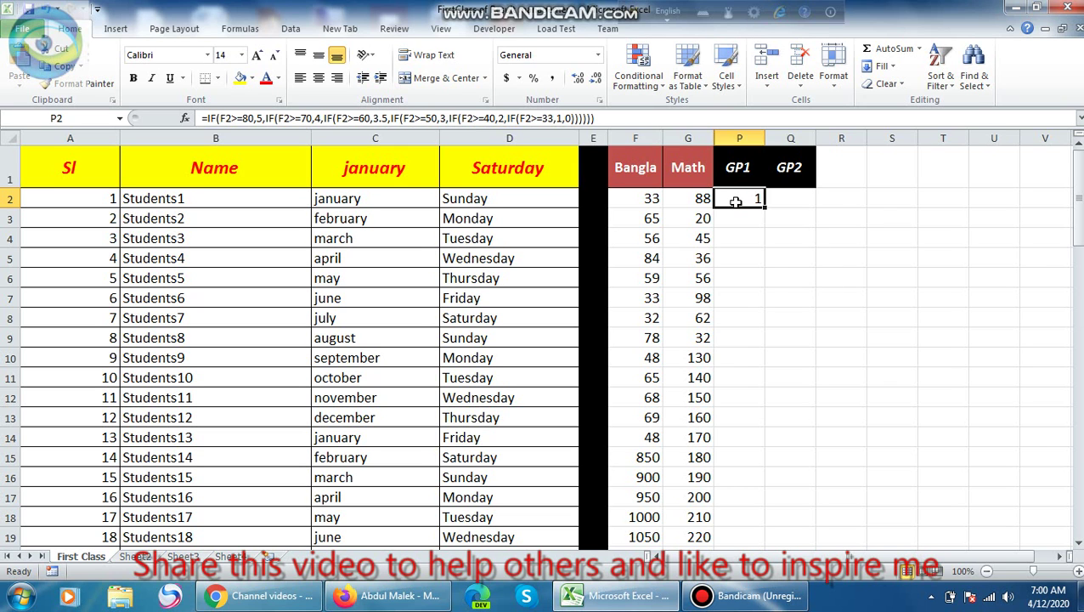
Copy P2's formula into Q2 so GP2 grades the Math mark in G2, giving 5 for 88.
{"action": "key", "text": "ctrl+c"}
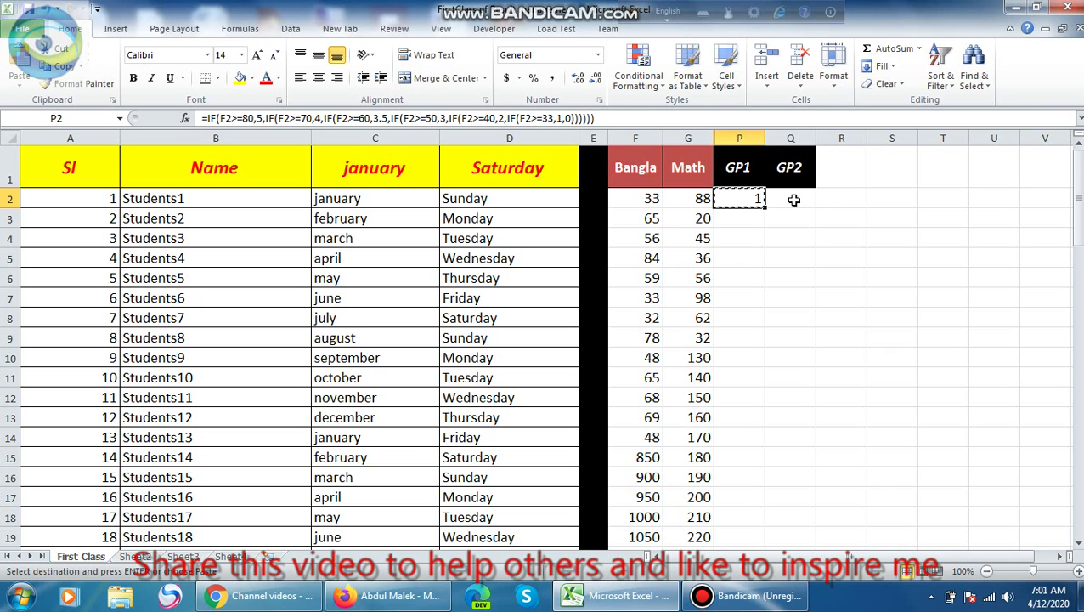
{"action": "left_click", "coordinate": [792, 200]}
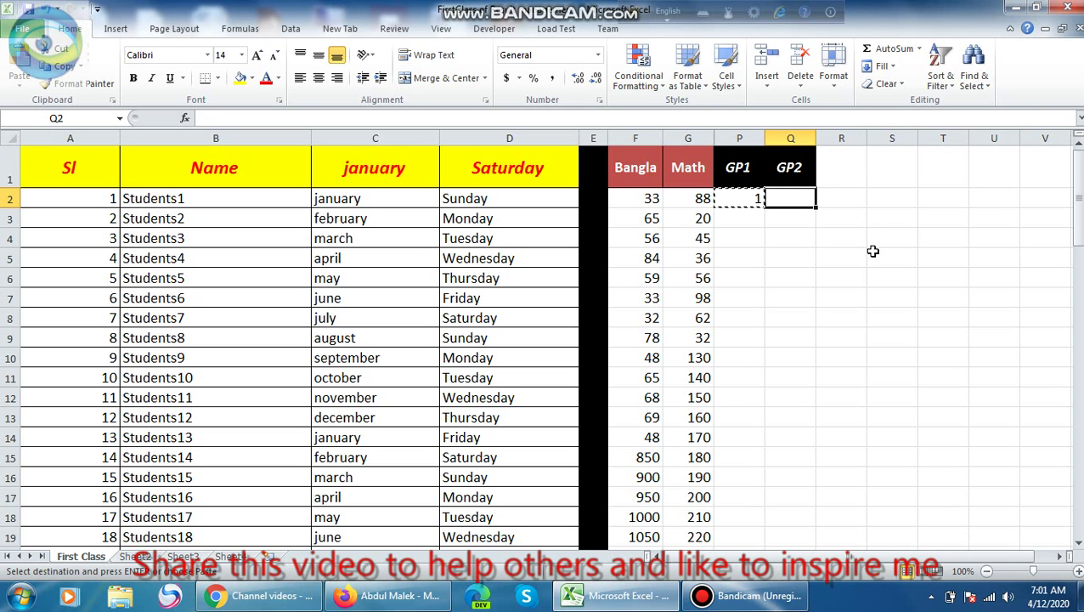
{"action": "key", "text": "ctrl+v"}
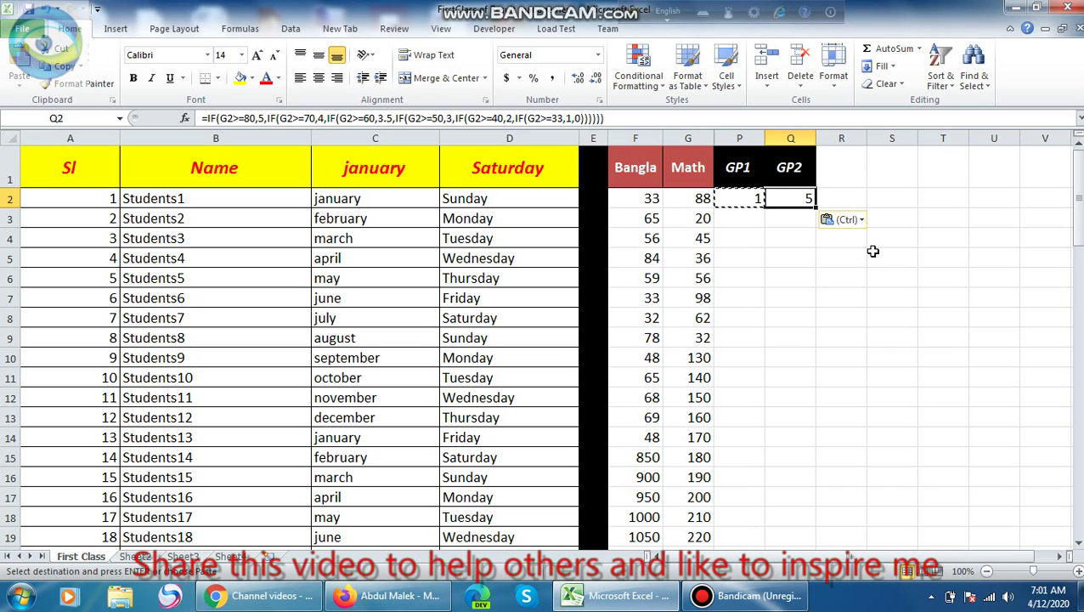
{"action": "key", "text": "Escape"}
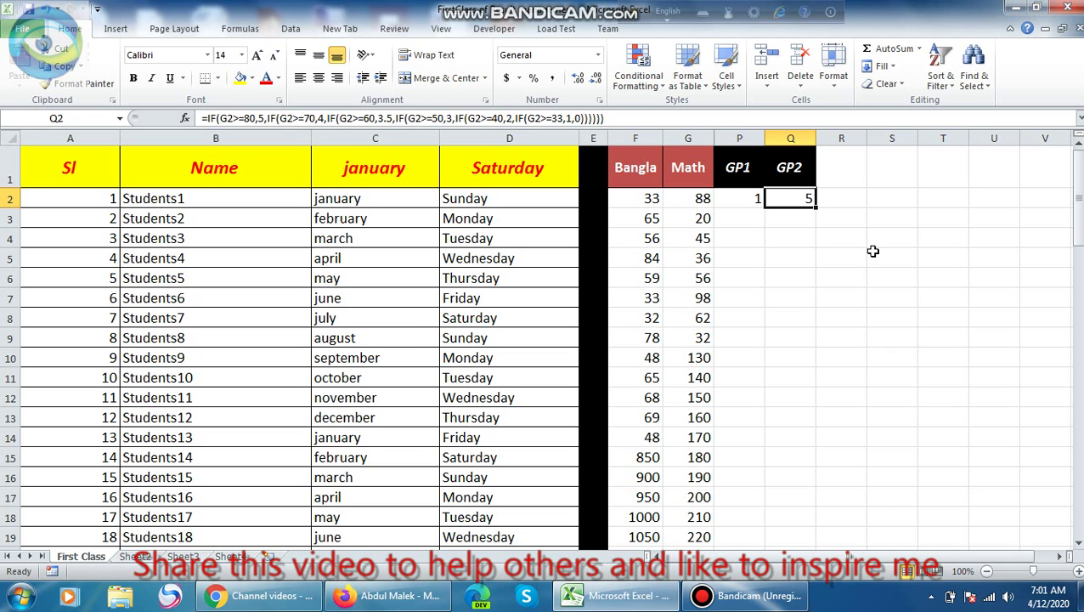
{"action": "left_click", "coordinate": [782, 242]}
{"action": "left_click", "coordinate": [804, 200]}
{"action": "left_click", "coordinate": [747, 202]}
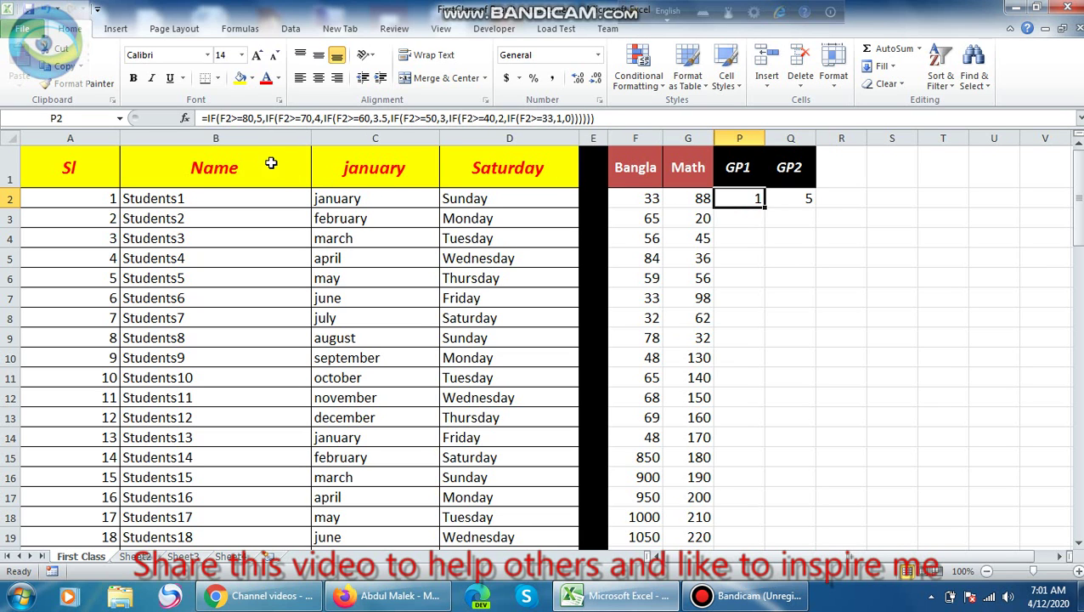
{"action": "left_click", "coordinate": [795, 198]}
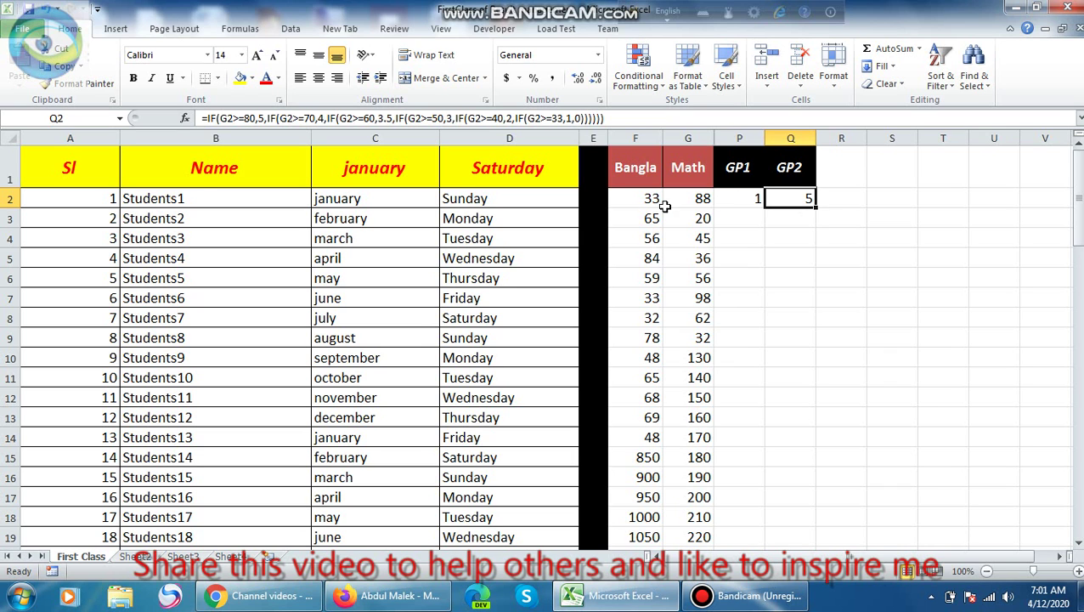
{"action": "left_click", "coordinate": [742, 200]}
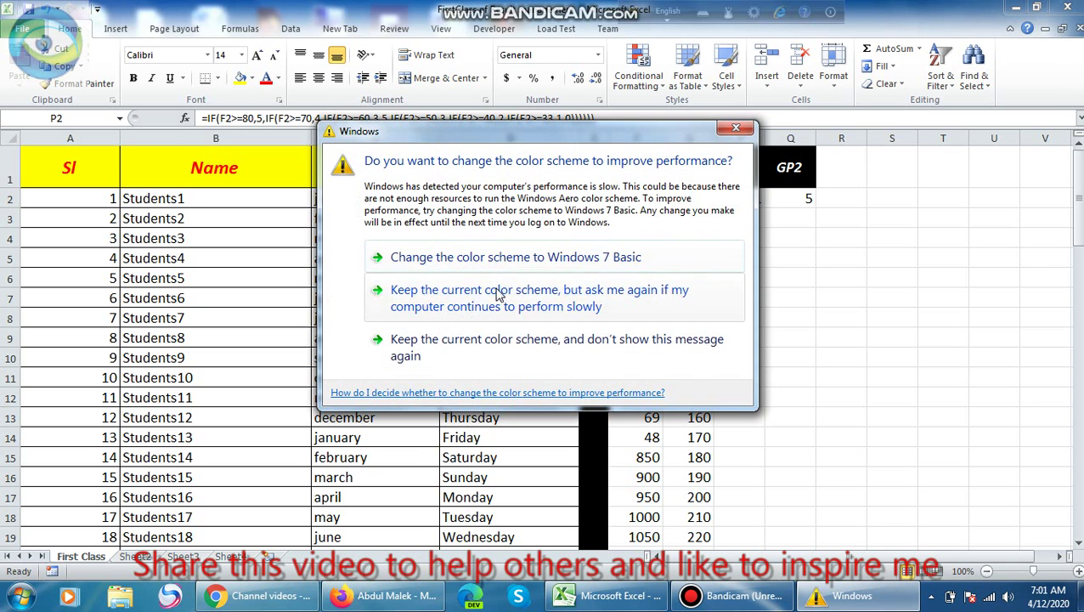
{"action": "left_click", "coordinate": [478, 294]}
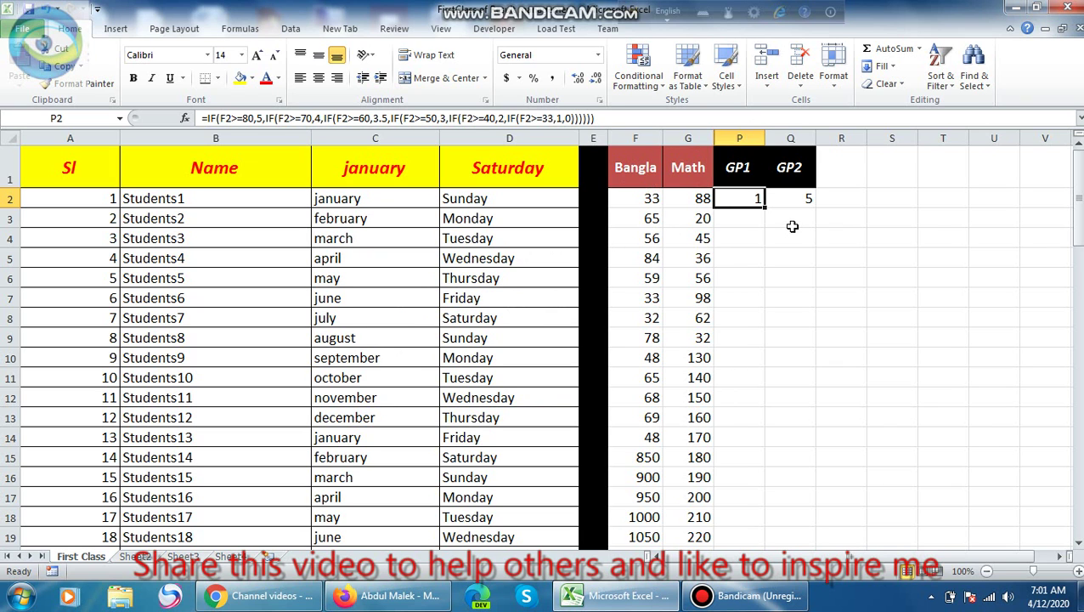
{"action": "left_click", "coordinate": [881, 220]}
{"action": "left_click", "coordinate": [791, 198]}
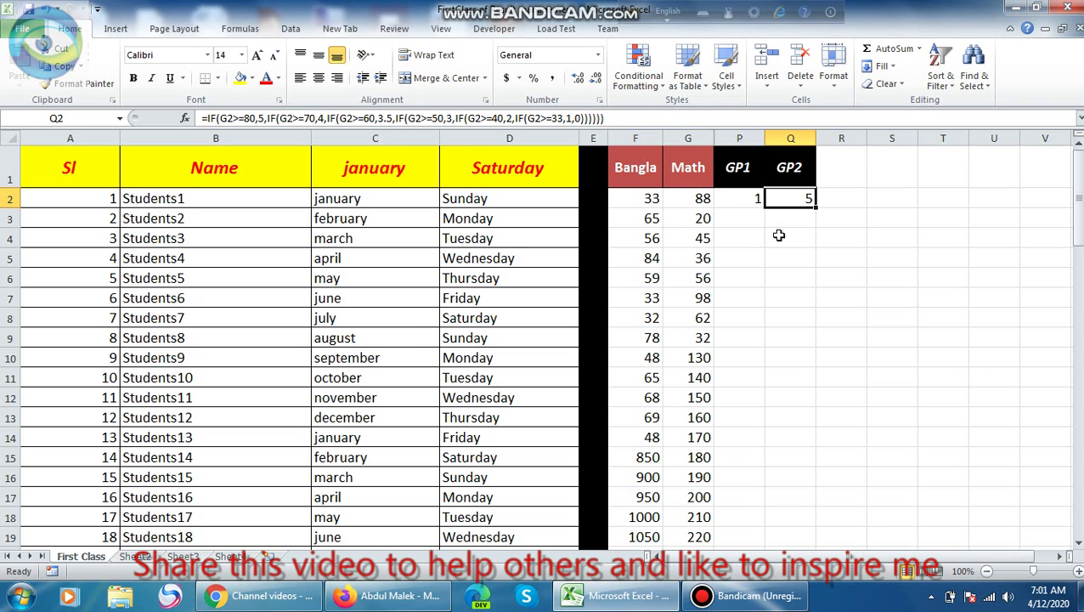
Fill P2:Q2 down to every student row, e.g. Students2 gets 3.5 and 0.
{"action": "left_click_drag", "start_coordinate": [754, 198], "coordinate": [782, 199]}
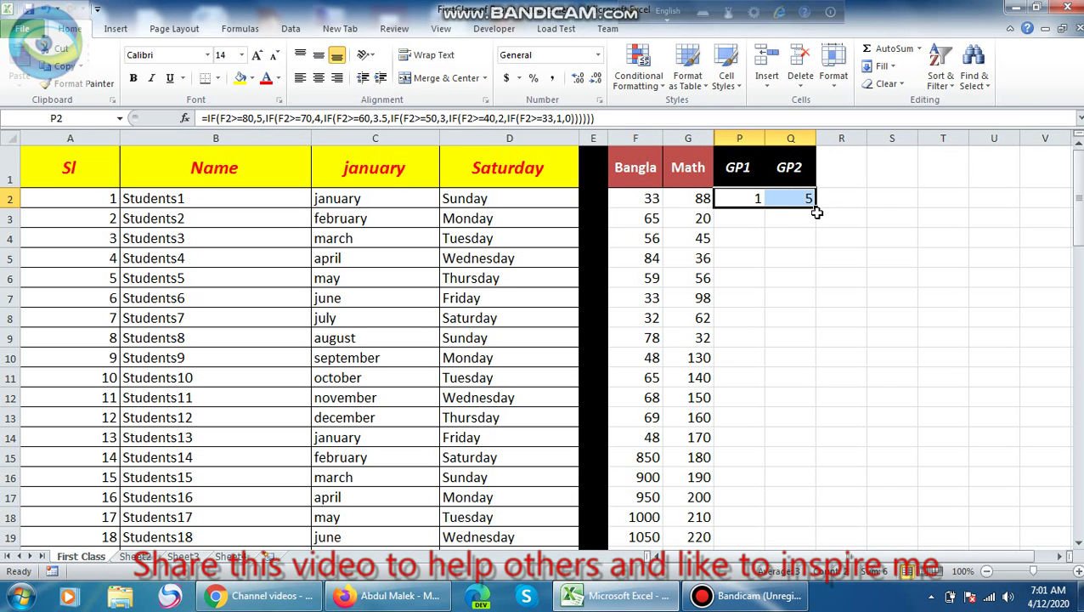
{"action": "left_click_drag", "start_coordinate": [751, 198], "coordinate": [802, 197]}
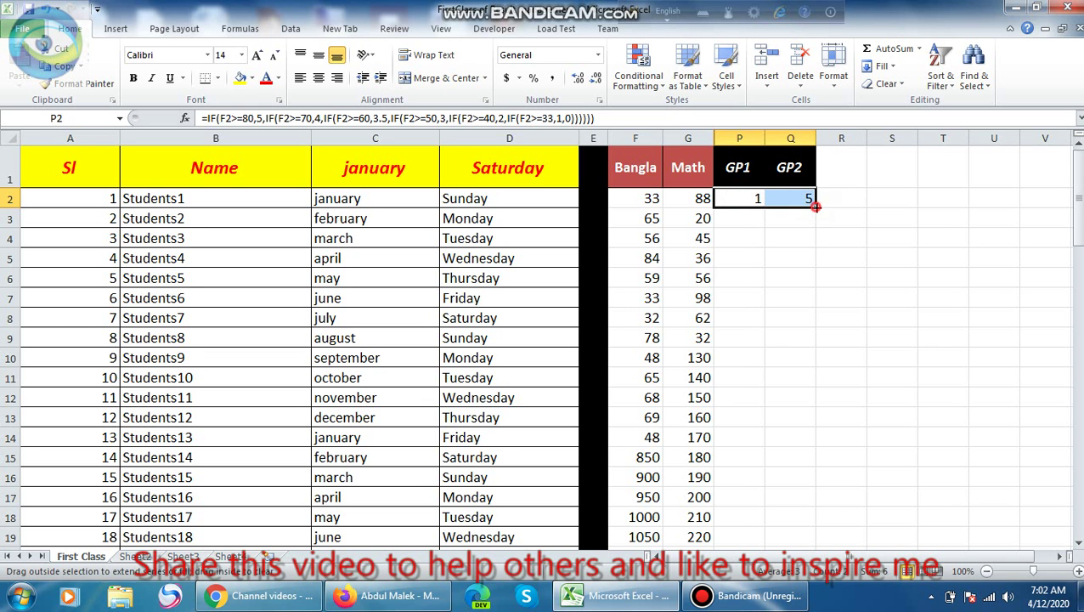
{"action": "double_click", "coordinate": [816, 207]}
{"action": "scroll", "coordinate": [791, 403], "scroll_direction": "down", "scroll_amount": 3}
{"action": "scroll", "coordinate": [813, 448], "scroll_direction": "down", "scroll_amount": 9}
{"action": "scroll", "coordinate": [809, 456], "scroll_direction": "down", "scroll_amount": 7}
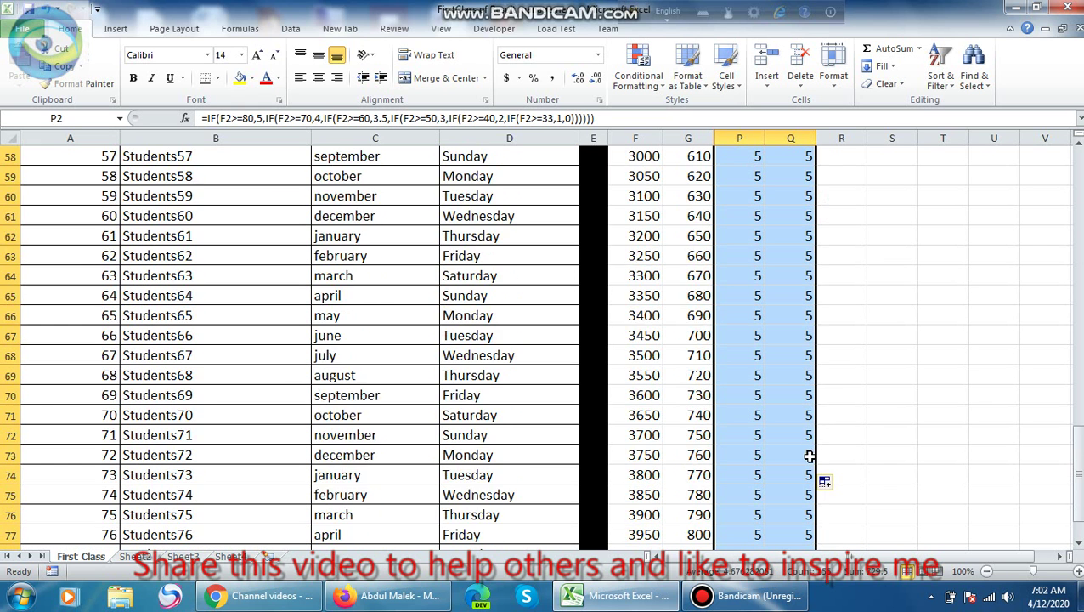
{"action": "scroll", "coordinate": [807, 454], "scroll_direction": "down", "scroll_amount": 7}
{"action": "scroll", "coordinate": [800, 450], "scroll_direction": "up", "scroll_amount": 4}
{"action": "scroll", "coordinate": [786, 447], "scroll_direction": "up", "scroll_amount": 6}
{"action": "scroll", "coordinate": [781, 425], "scroll_direction": "up", "scroll_amount": 6}
{"action": "scroll", "coordinate": [782, 416], "scroll_direction": "up", "scroll_amount": 6}
{"action": "scroll", "coordinate": [782, 416], "scroll_direction": "up", "scroll_amount": 4}
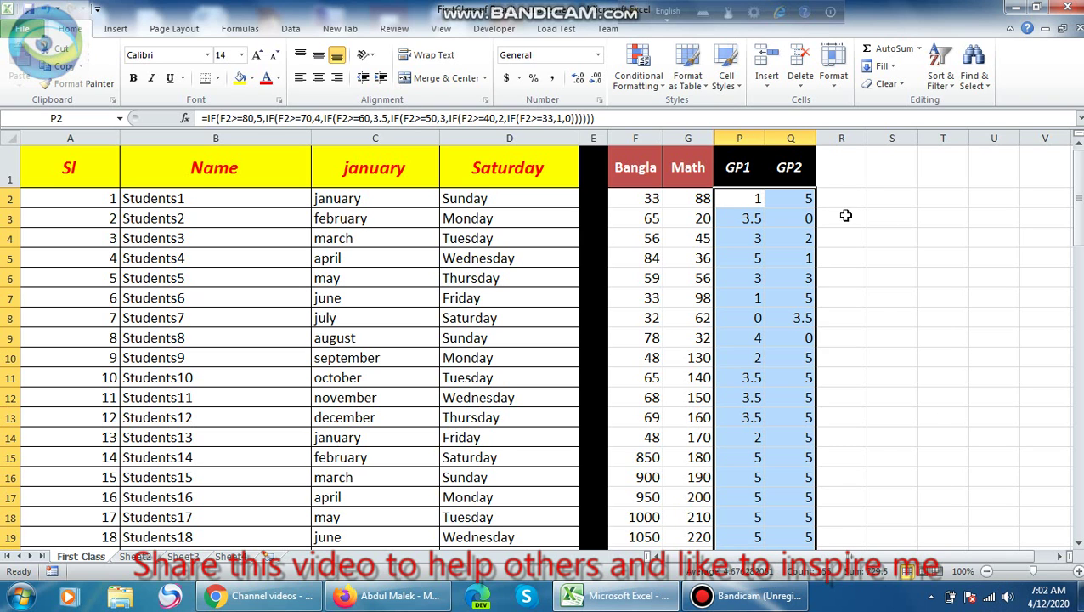
{"action": "left_click", "coordinate": [841, 171]}
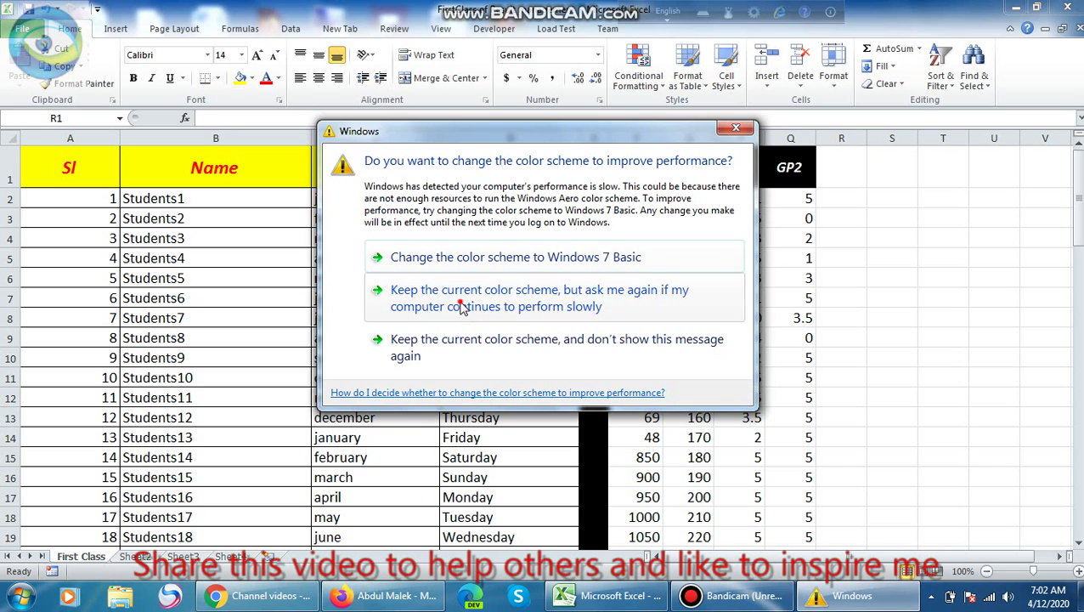
{"action": "left_click", "coordinate": [459, 304]}
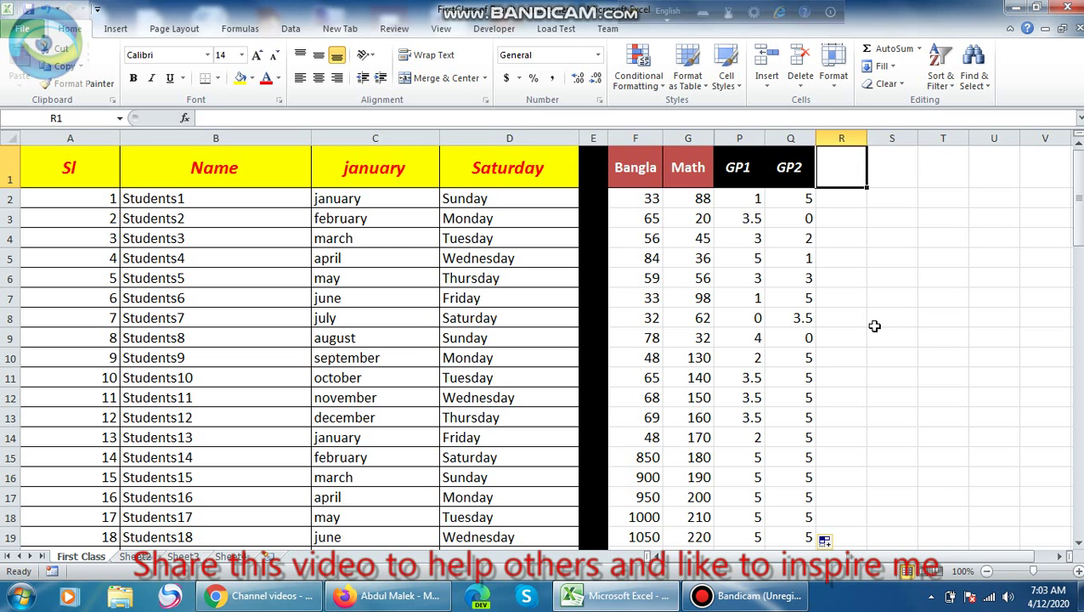
{"action": "left_click", "coordinate": [739, 595]}
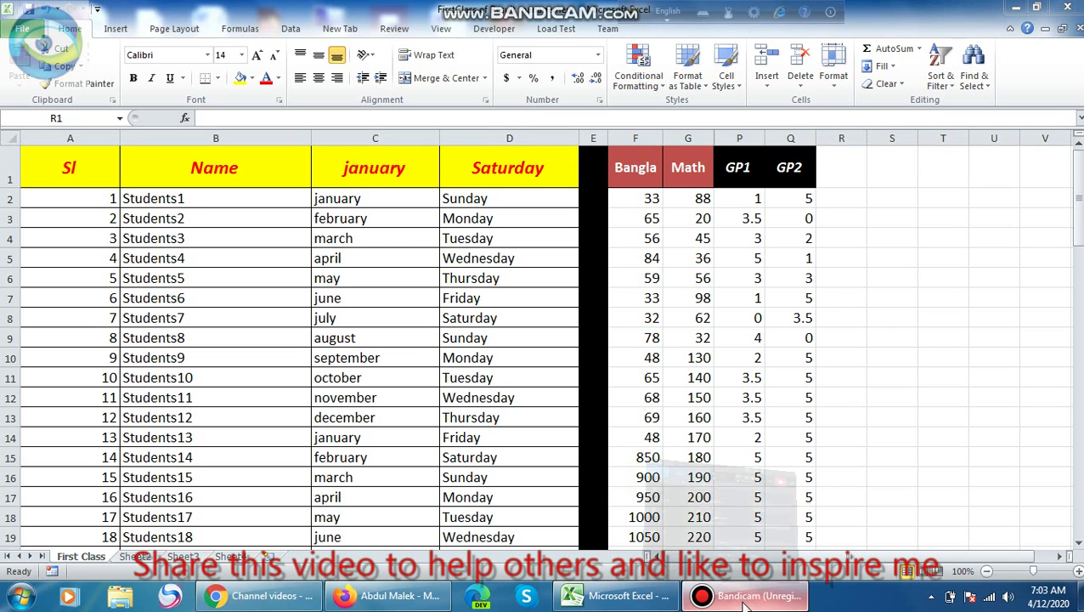